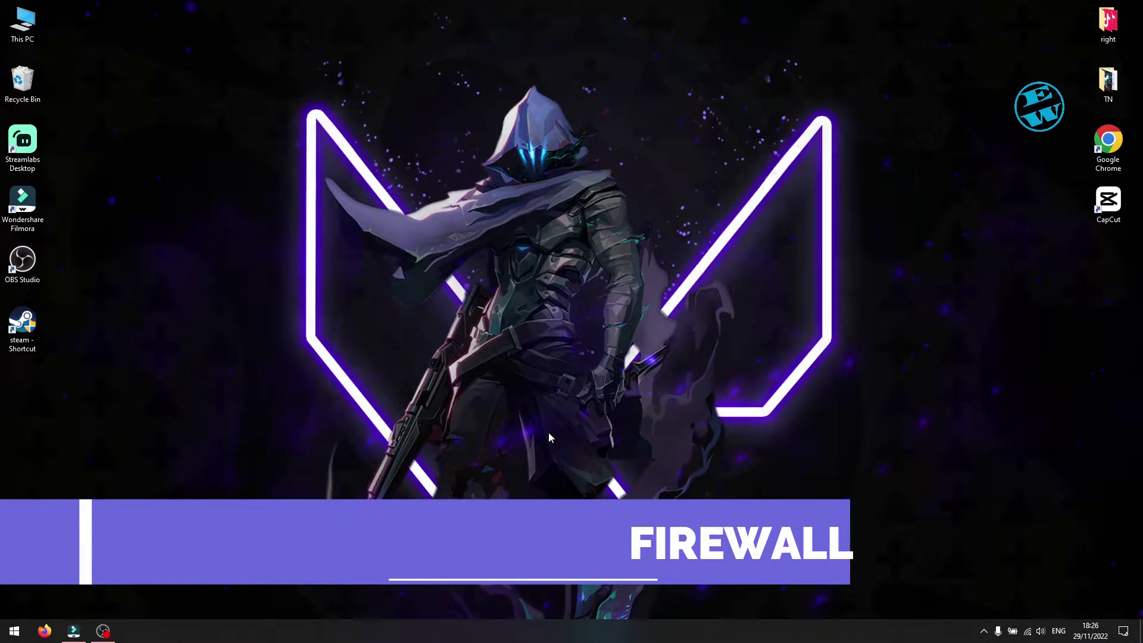
Search 'cont' to open Control Panel in Large icons view, then open Windows Defender Firewall.
{"action": "left_click", "coordinate": [14, 630]}
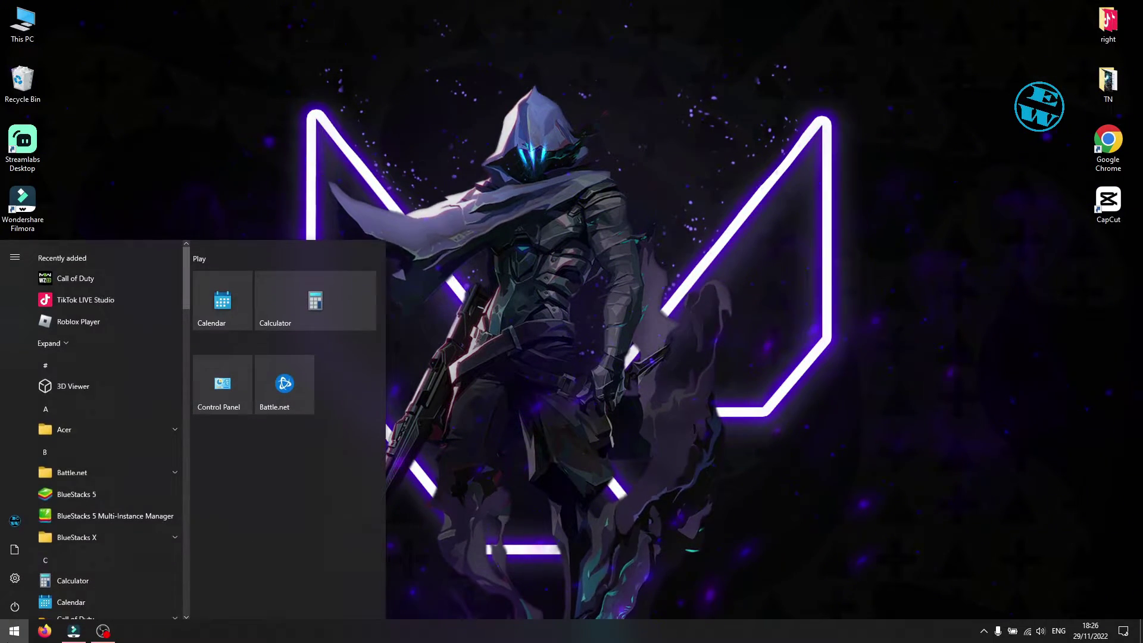
{"action": "type", "text": "cont"}
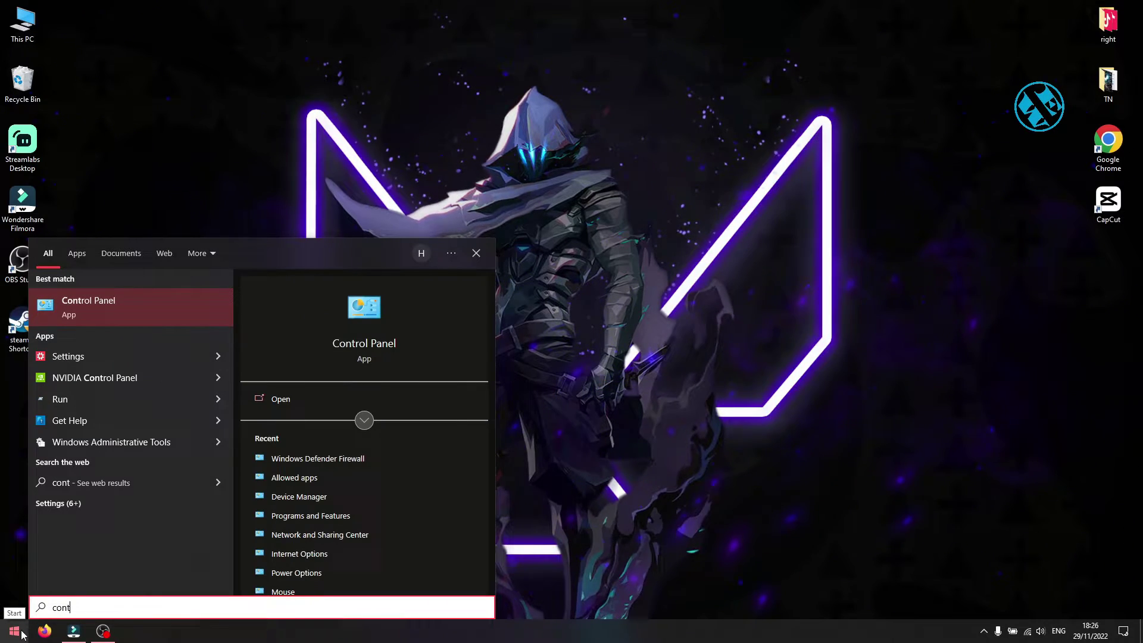
{"action": "left_click", "coordinate": [95, 311]}
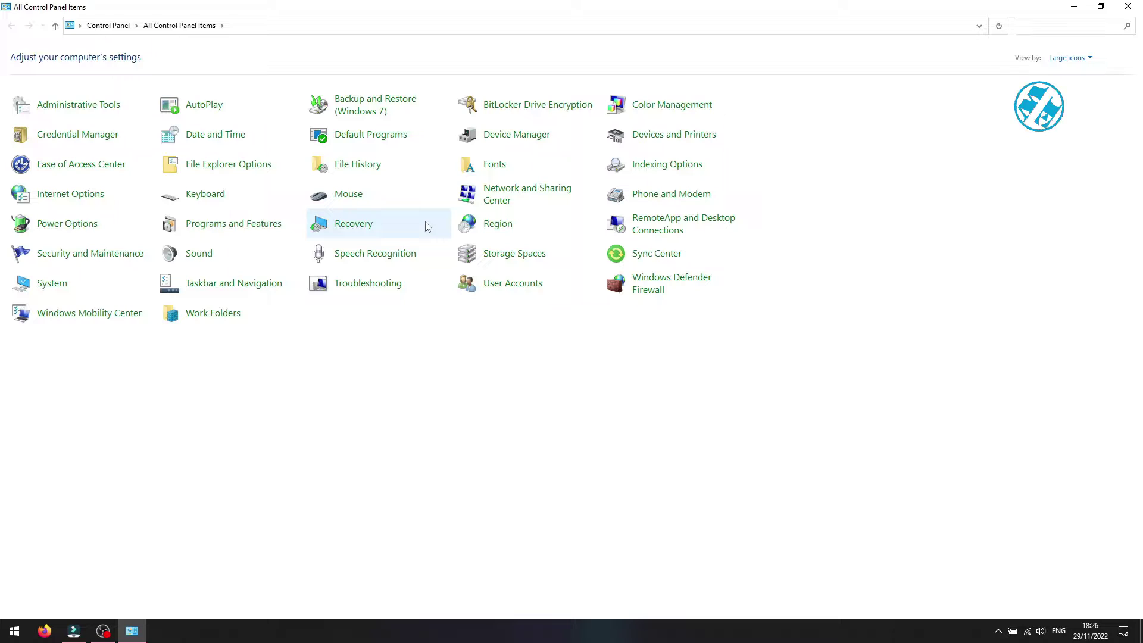
{"action": "left_click", "coordinate": [1069, 59]}
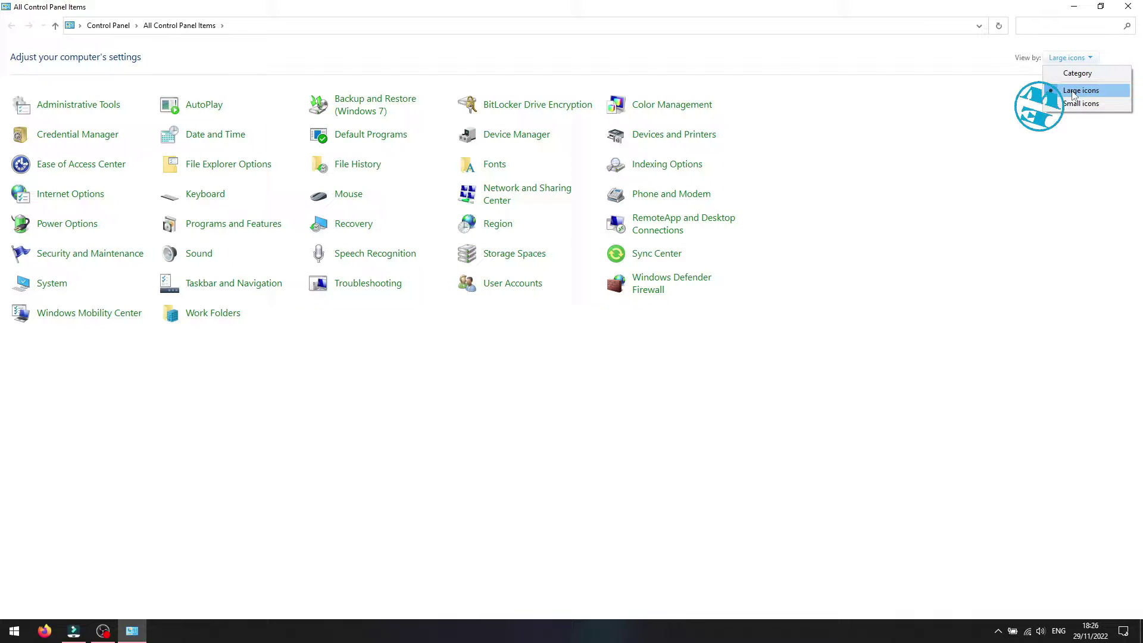
{"action": "left_click", "coordinate": [1073, 93]}
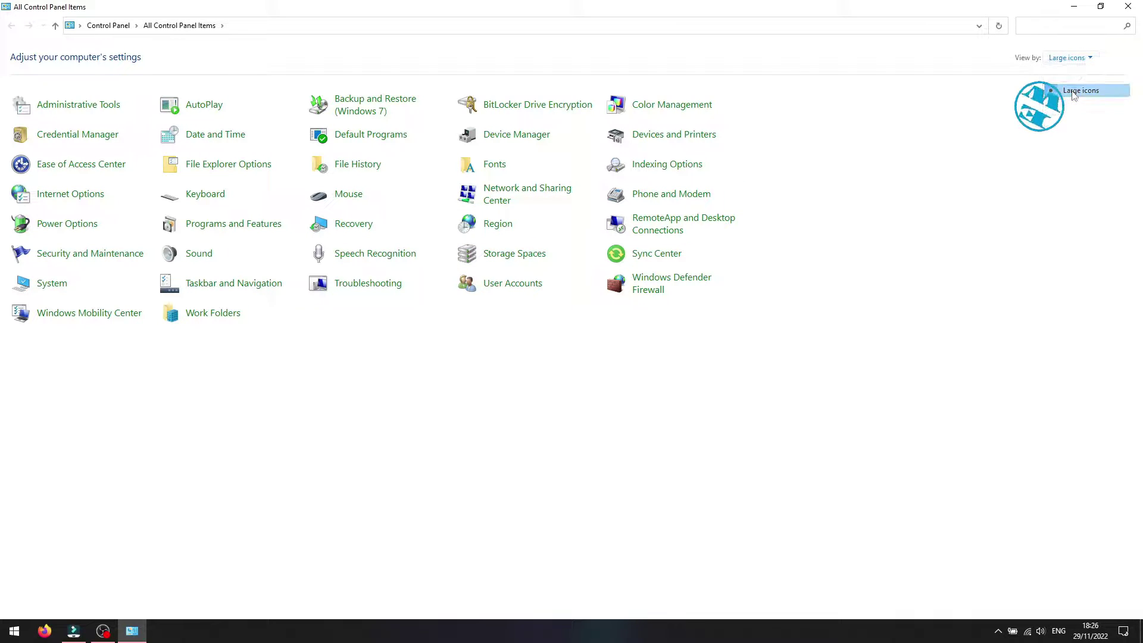
{"action": "left_click", "coordinate": [658, 286]}
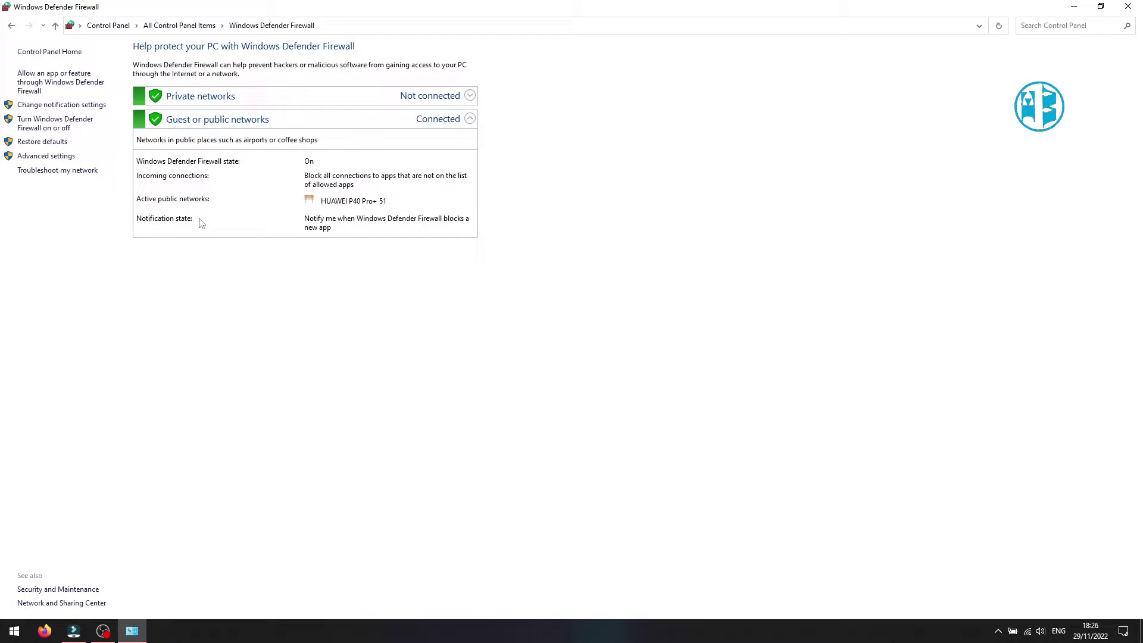
Show the list of apps allowed through the firewall and unlock it for editing.
{"action": "left_click", "coordinate": [52, 83]}
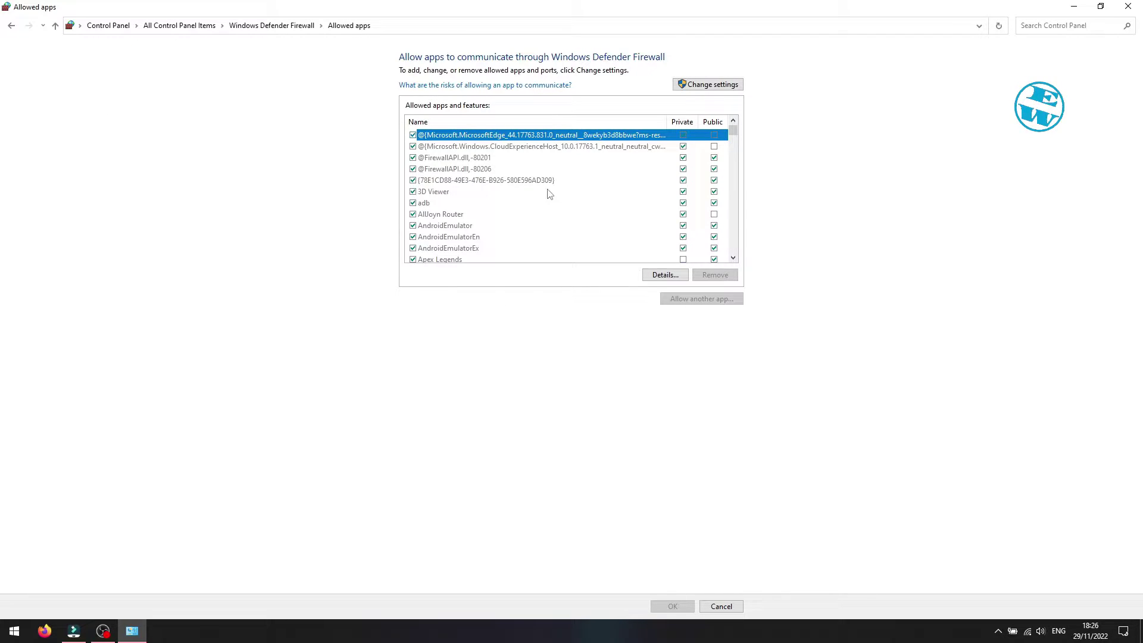
{"action": "scroll", "coordinate": [524, 209], "scroll_direction": "down", "scroll_amount": 4}
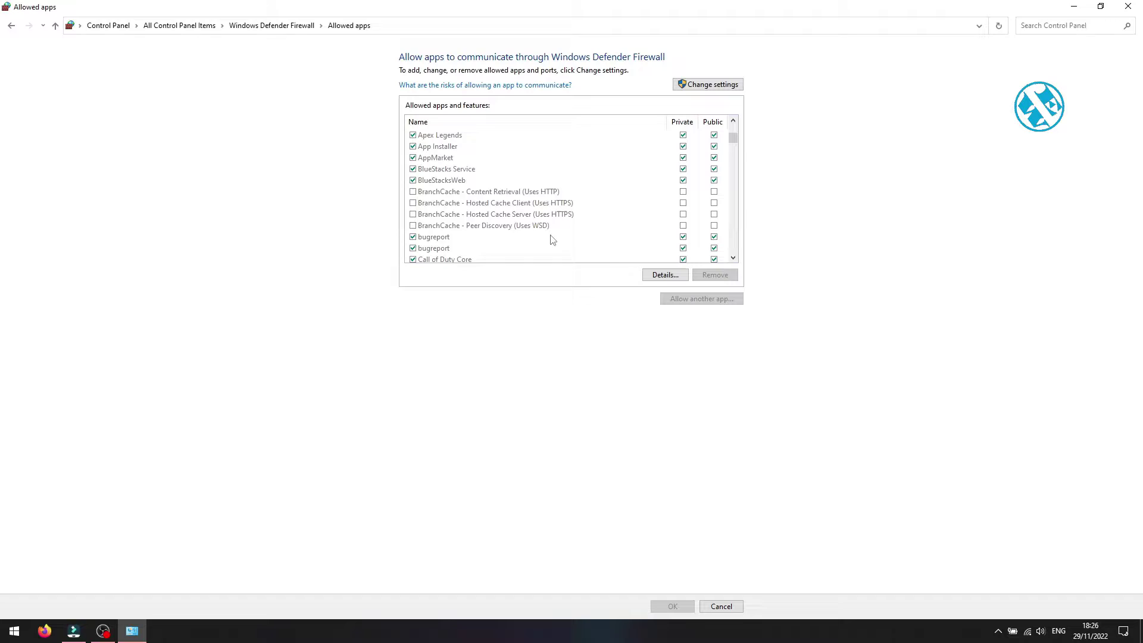
{"action": "scroll", "coordinate": [563, 239], "scroll_direction": "up", "scroll_amount": 4}
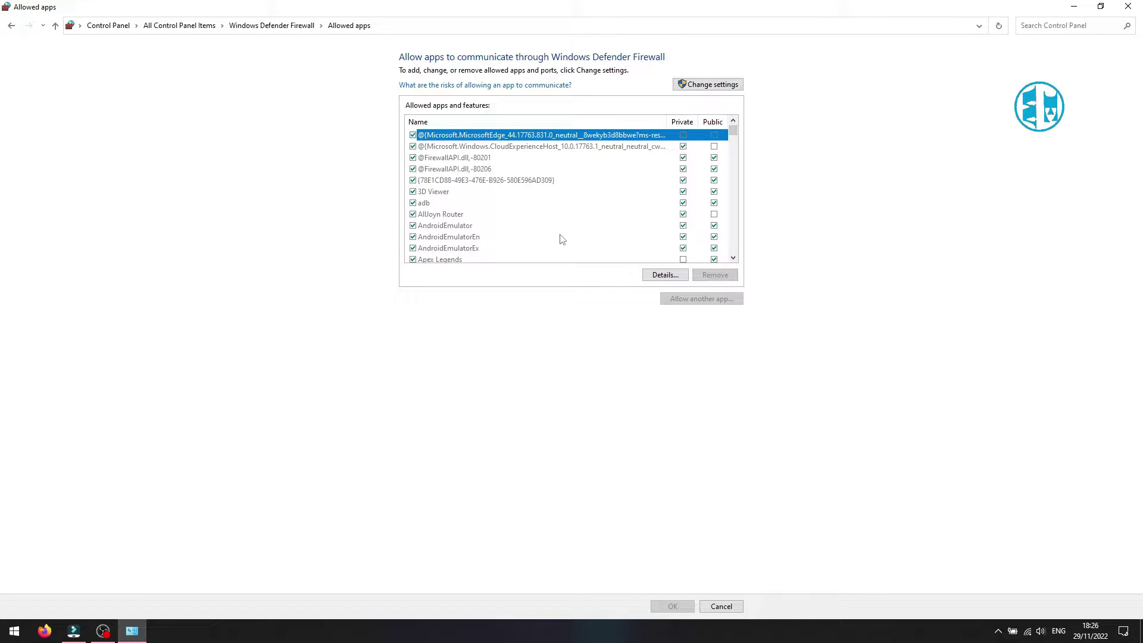
{"action": "left_click", "coordinate": [713, 85]}
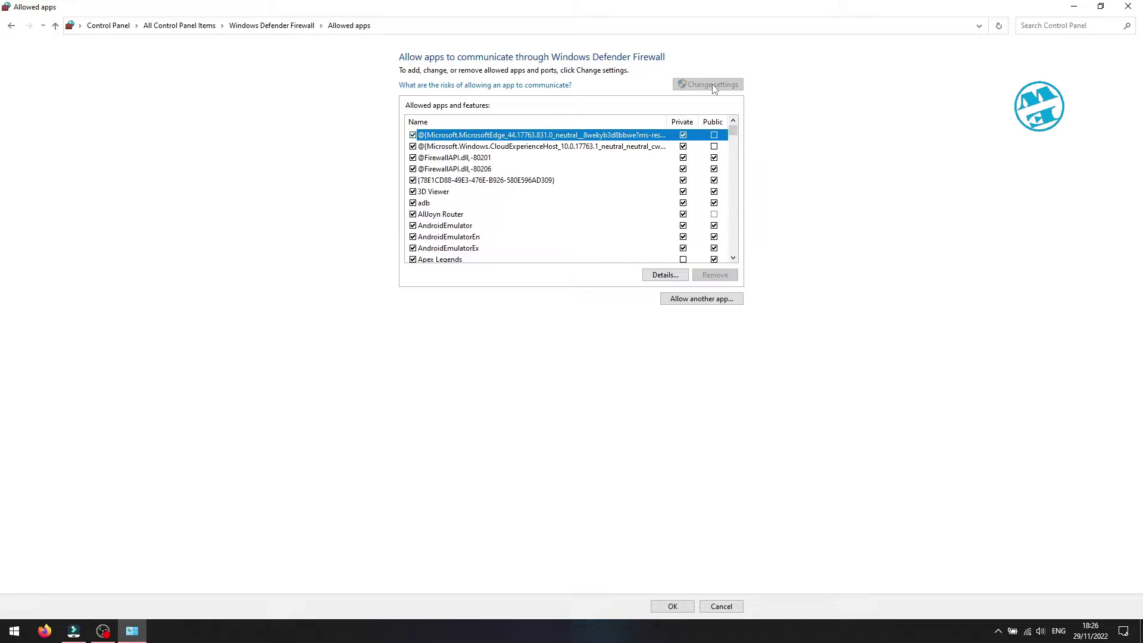
Try adding C:\Riot Games\Riot Client\RiotClientServices and dismiss the already-allowed error.
{"action": "left_click", "coordinate": [700, 299]}
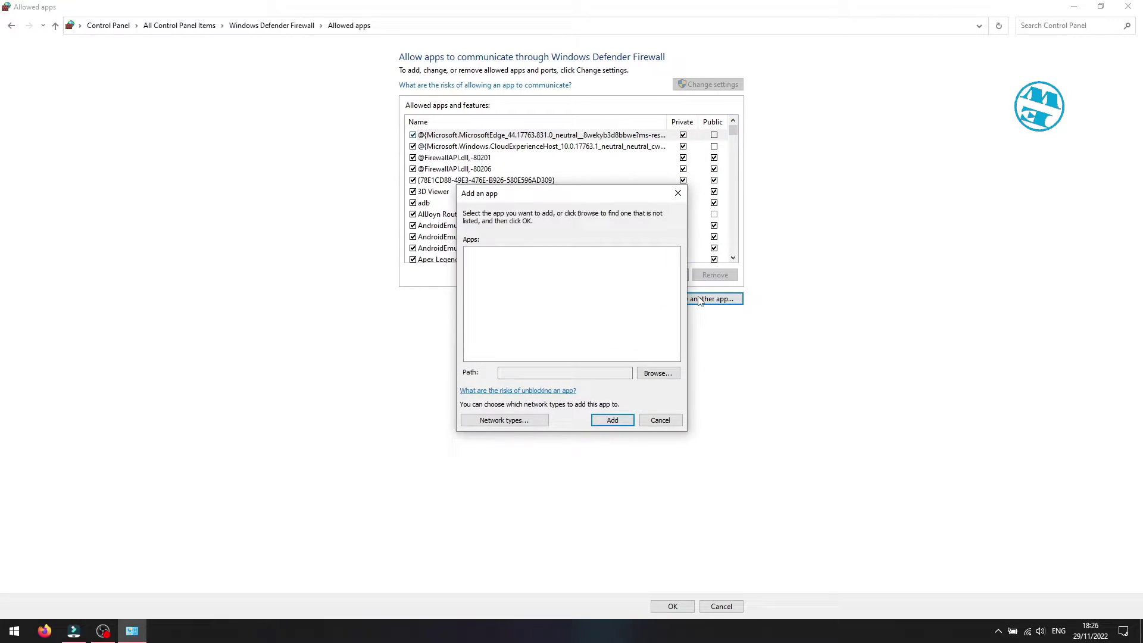
{"action": "left_click", "coordinate": [655, 373]}
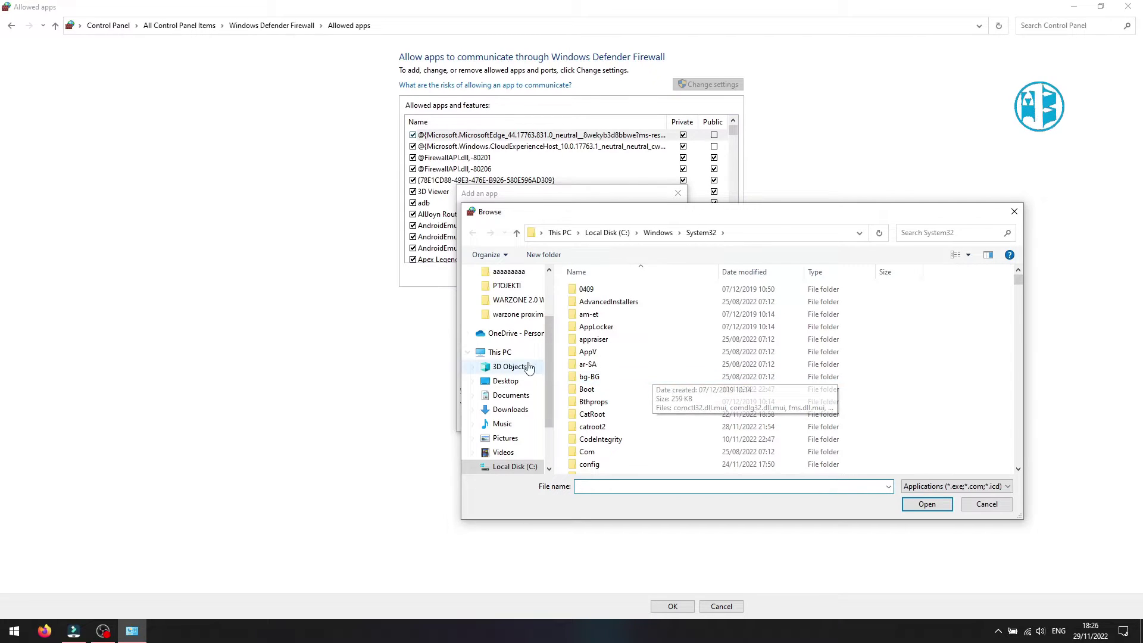
{"action": "scroll", "coordinate": [500, 355], "scroll_direction": "down", "scroll_amount": 1}
{"action": "left_click", "coordinate": [504, 428]}
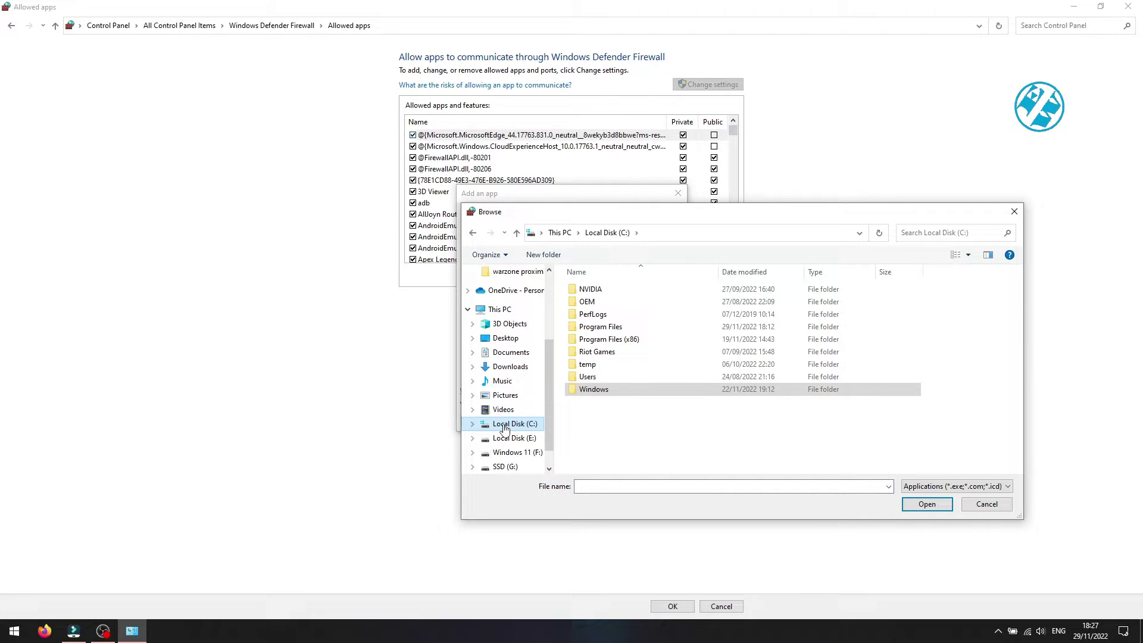
{"action": "double_click", "coordinate": [596, 352]}
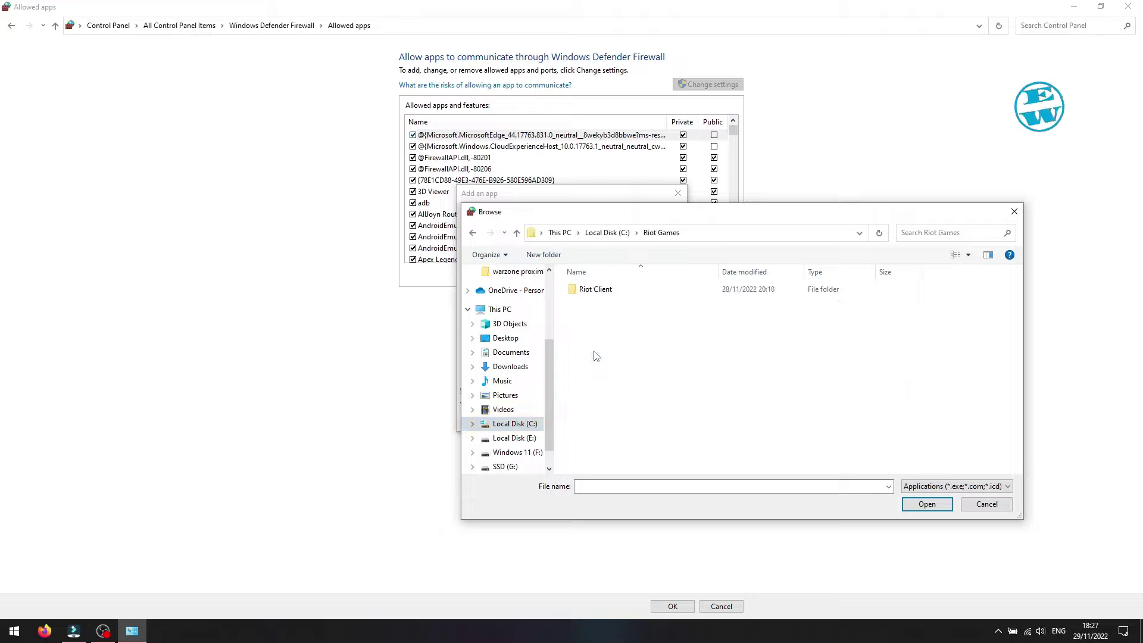
{"action": "double_click", "coordinate": [596, 290]}
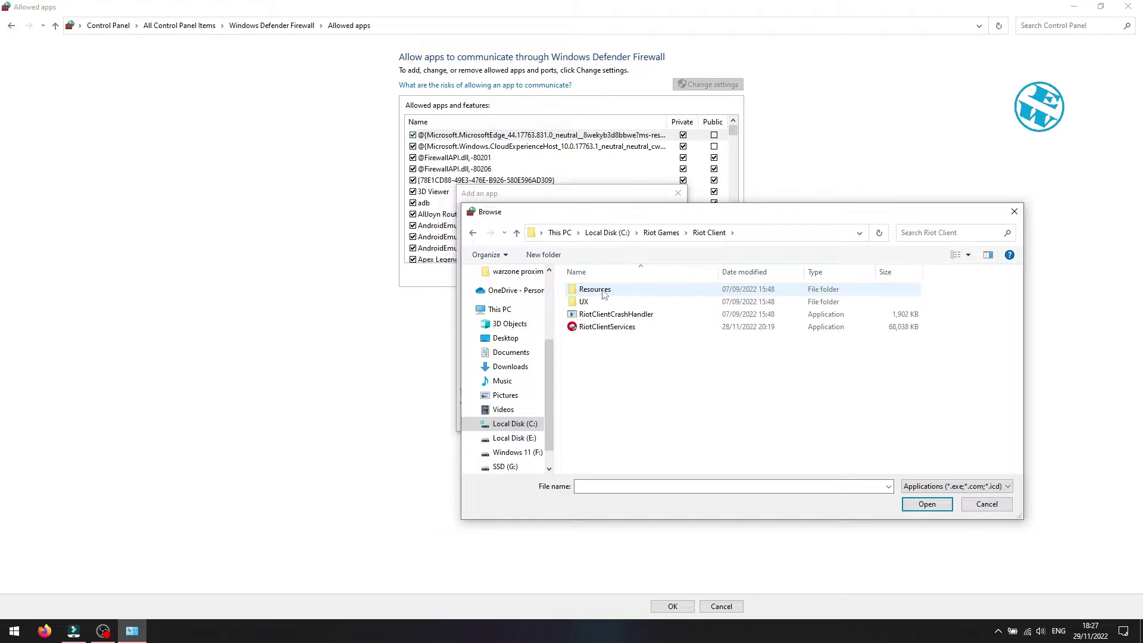
{"action": "left_click", "coordinate": [609, 331]}
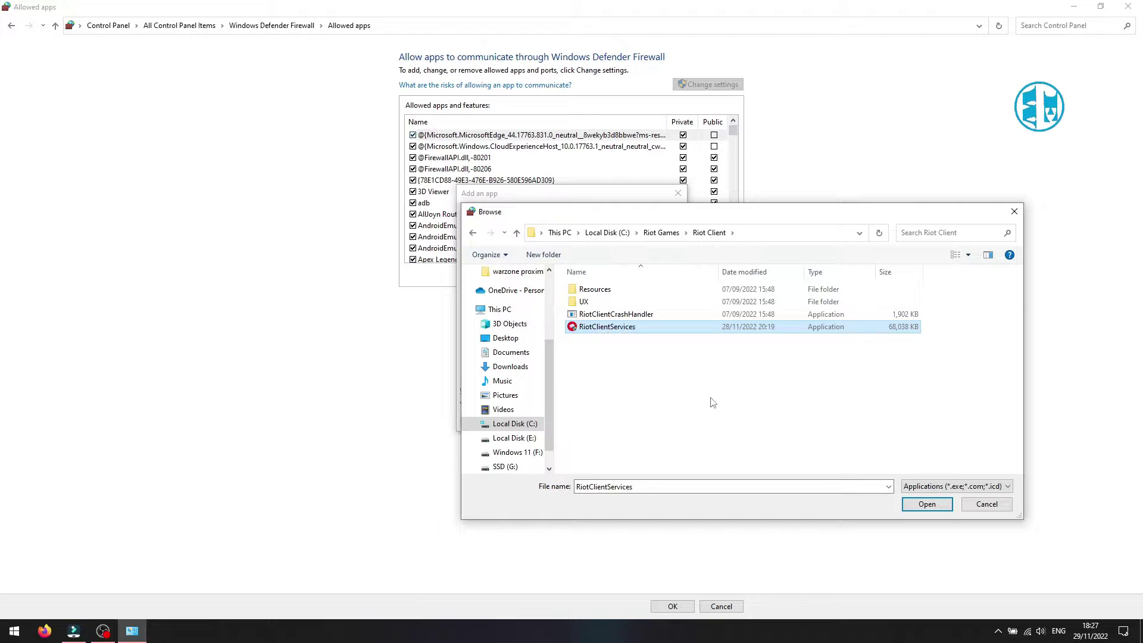
{"action": "left_click", "coordinate": [931, 508]}
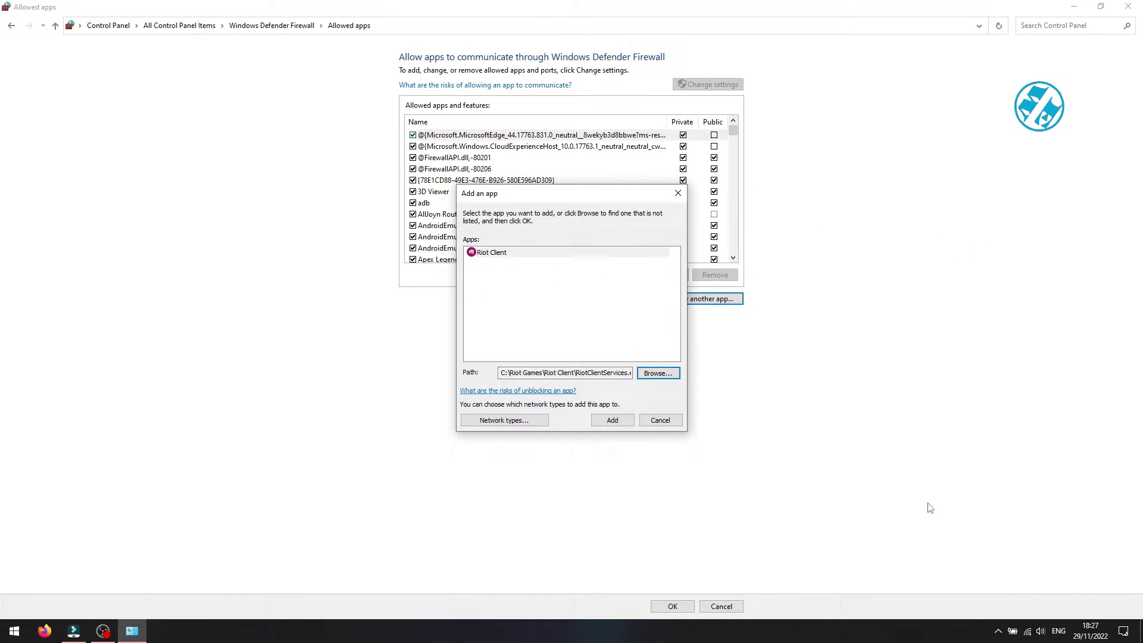
{"action": "left_click", "coordinate": [617, 422]}
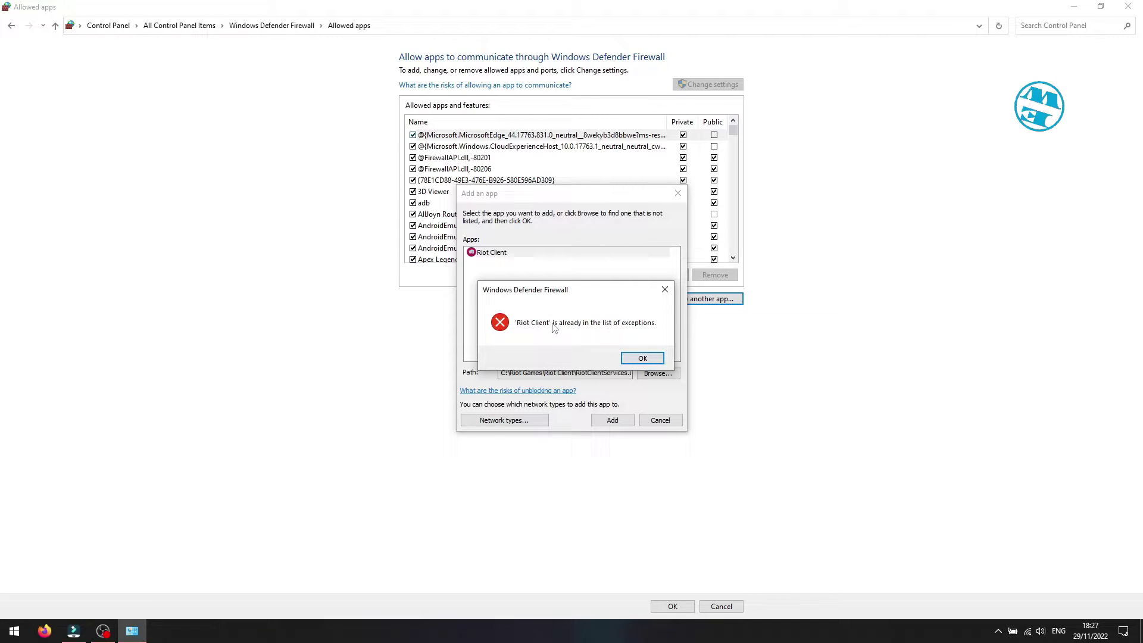
{"action": "left_click", "coordinate": [642, 358]}
Add BootstrapPackagedGame from G:\Riot Games\VALORANT\live to the allowed apps.
{"action": "left_click", "coordinate": [677, 193]}
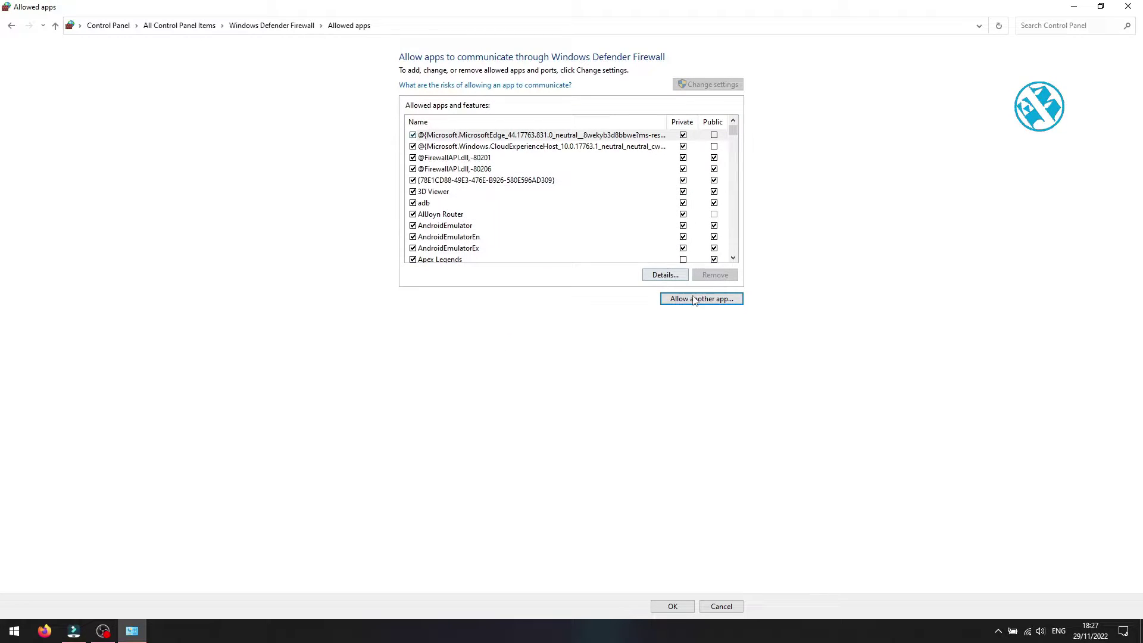
{"action": "left_click", "coordinate": [694, 300]}
{"action": "left_click", "coordinate": [653, 379]}
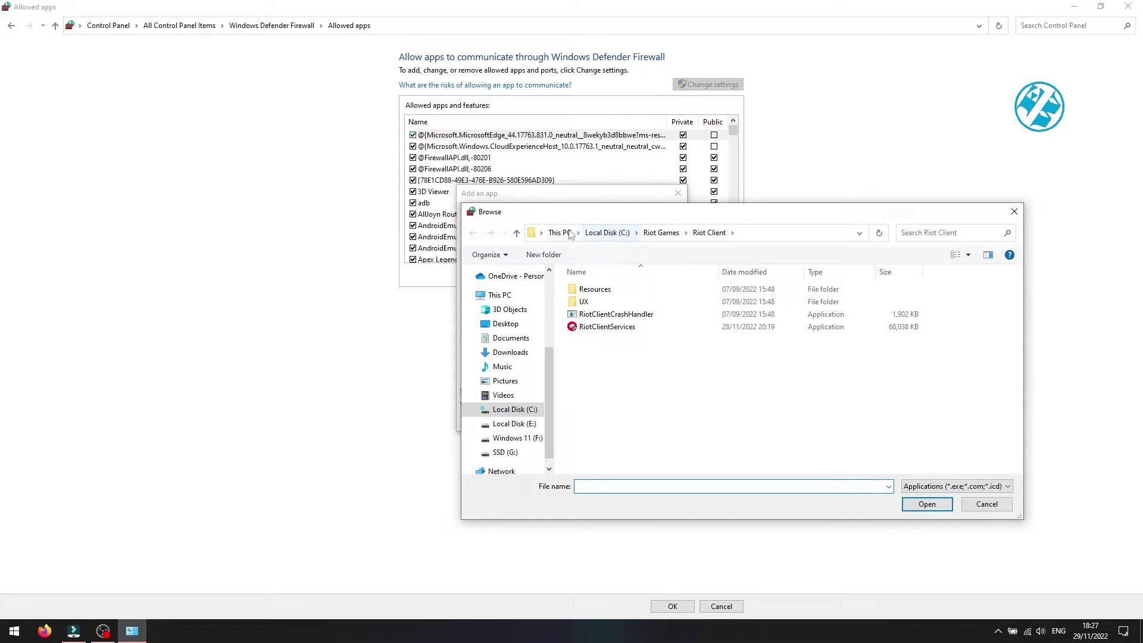
{"action": "left_click", "coordinate": [567, 233]}
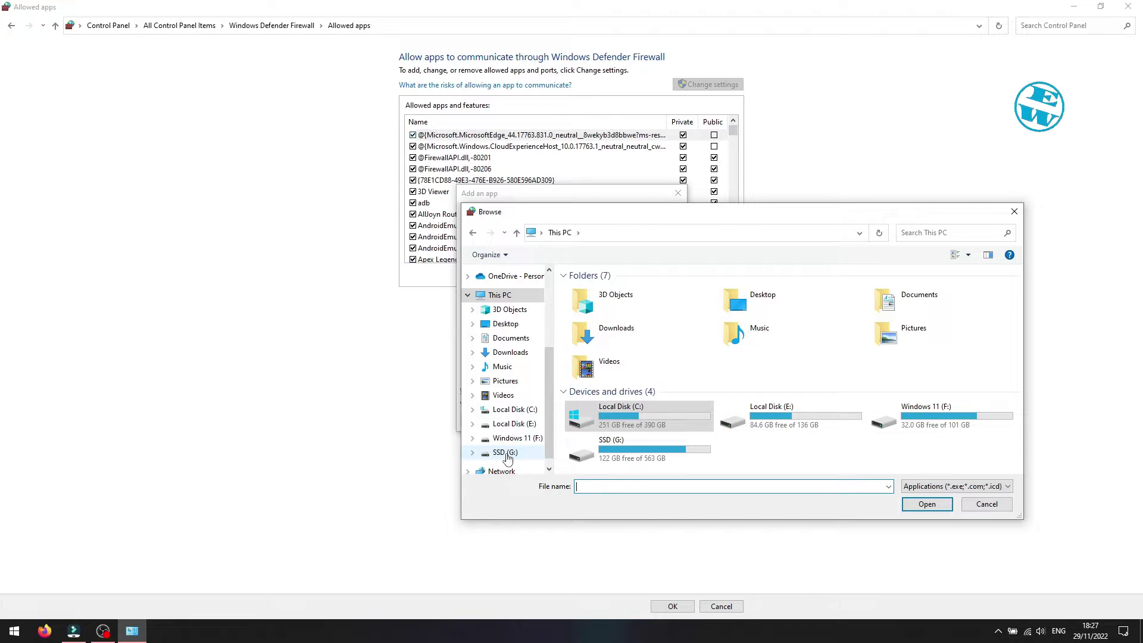
{"action": "left_click", "coordinate": [506, 454]}
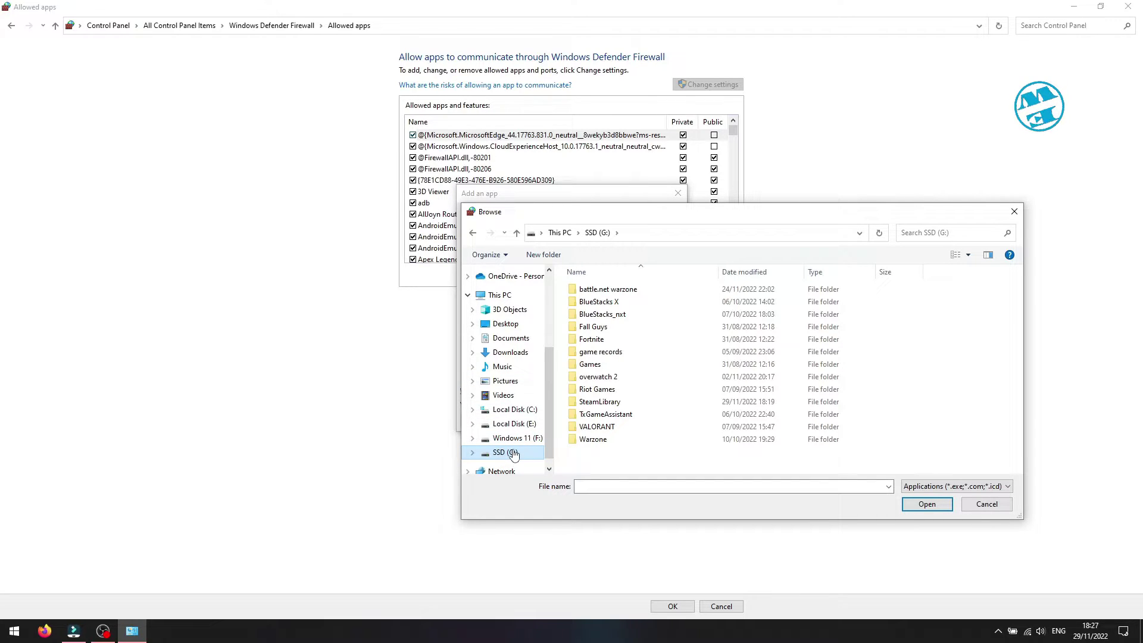
{"action": "double_click", "coordinate": [598, 390]}
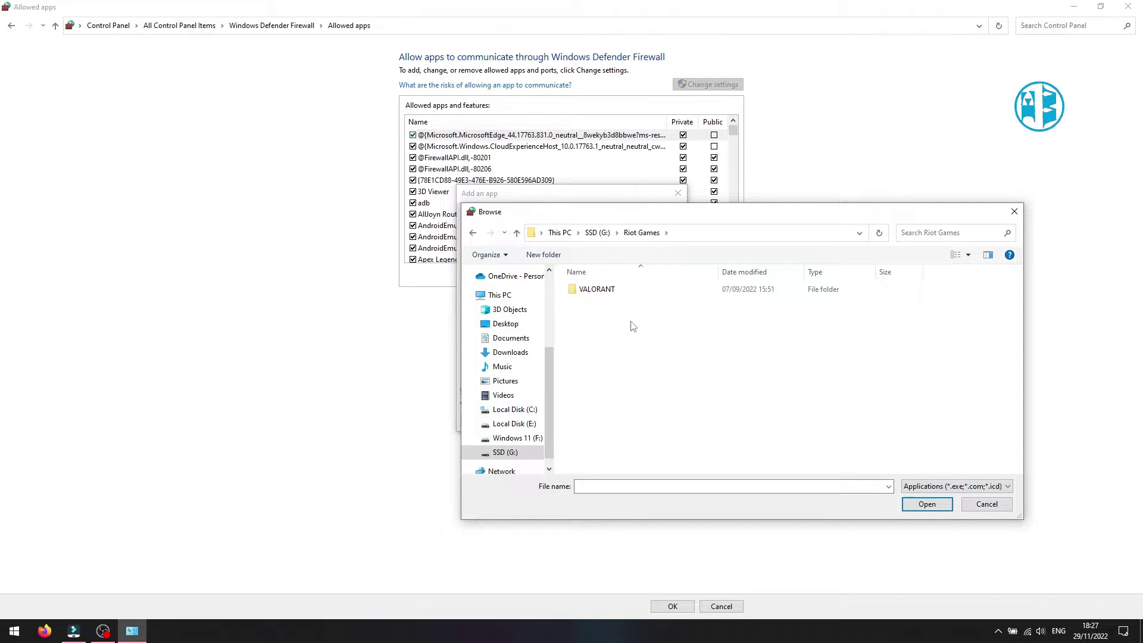
{"action": "double_click", "coordinate": [597, 290]}
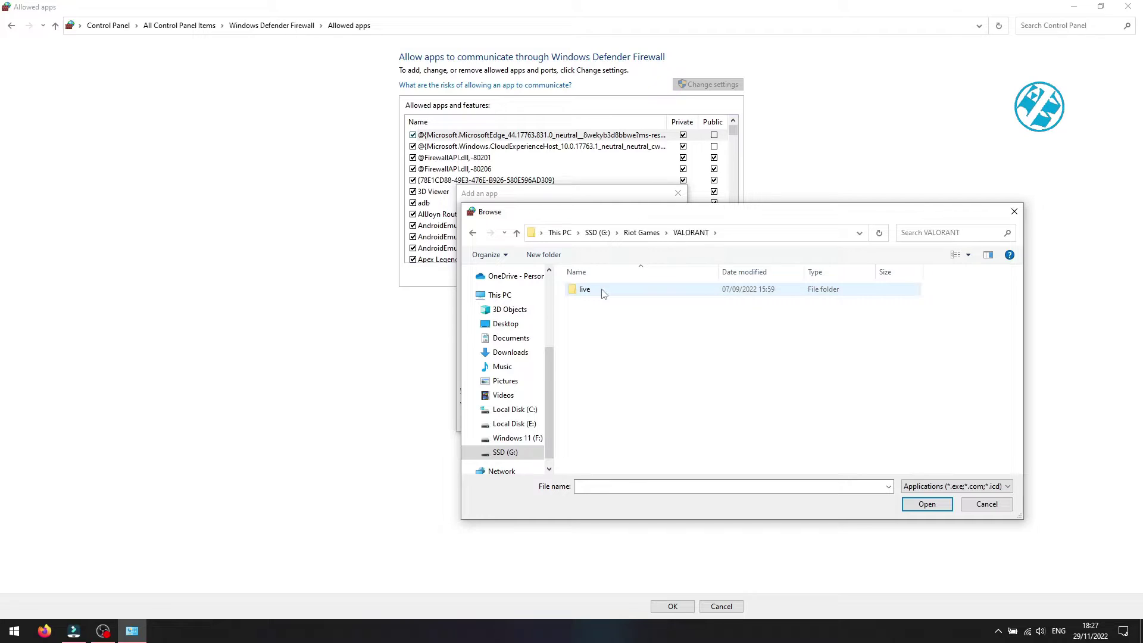
{"action": "double_click", "coordinate": [583, 292]}
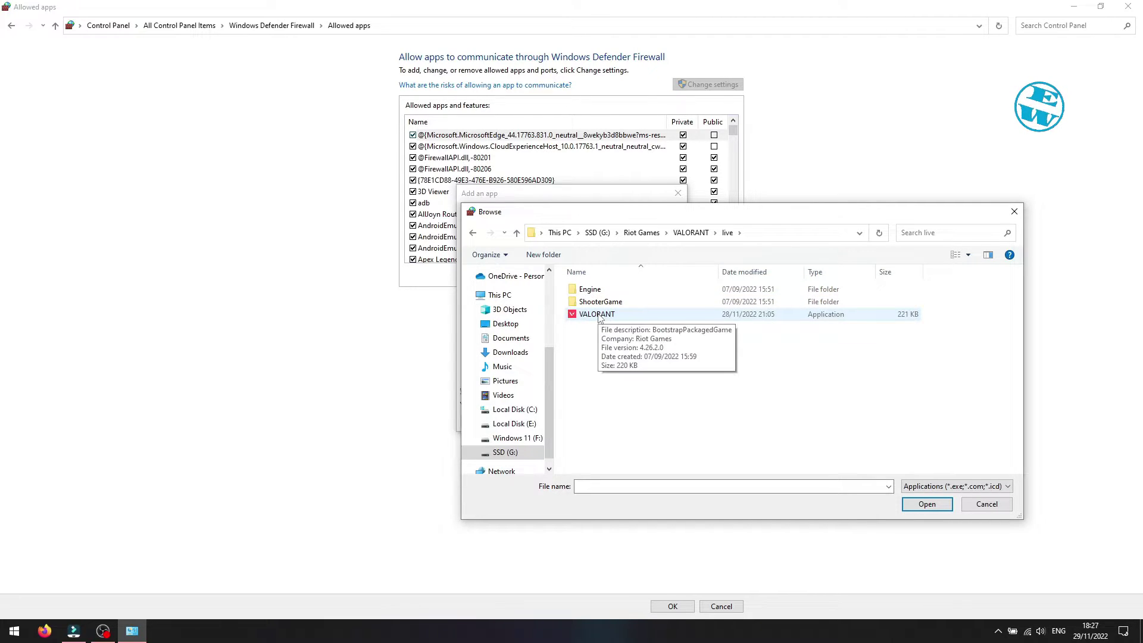
{"action": "left_click", "coordinate": [597, 314]}
{"action": "left_click", "coordinate": [928, 504]}
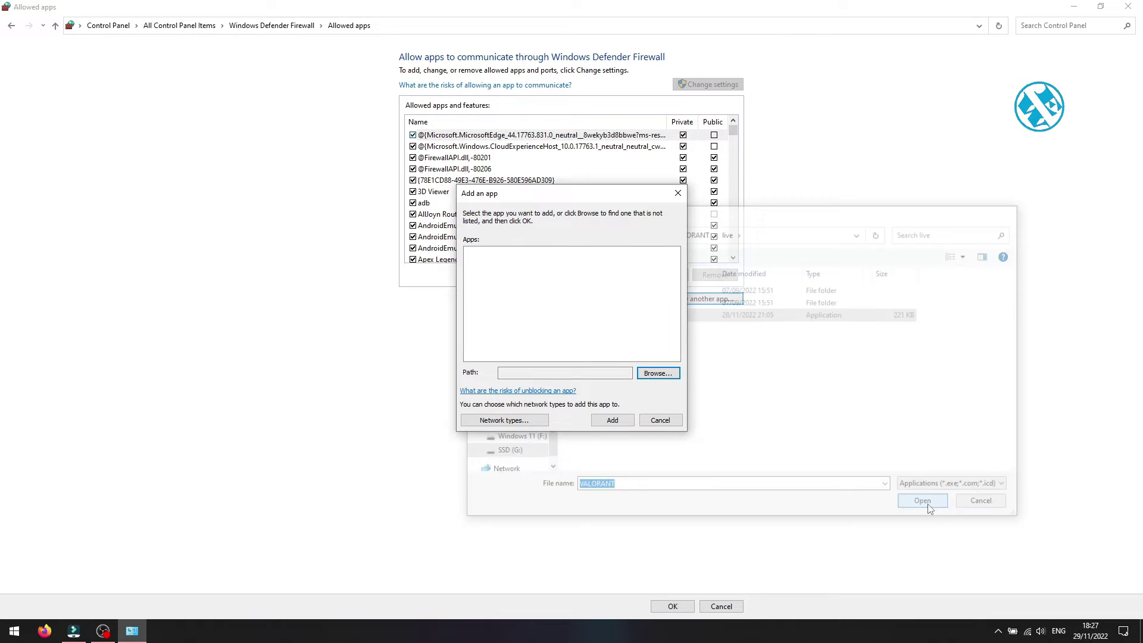
{"action": "left_click", "coordinate": [610, 421]}
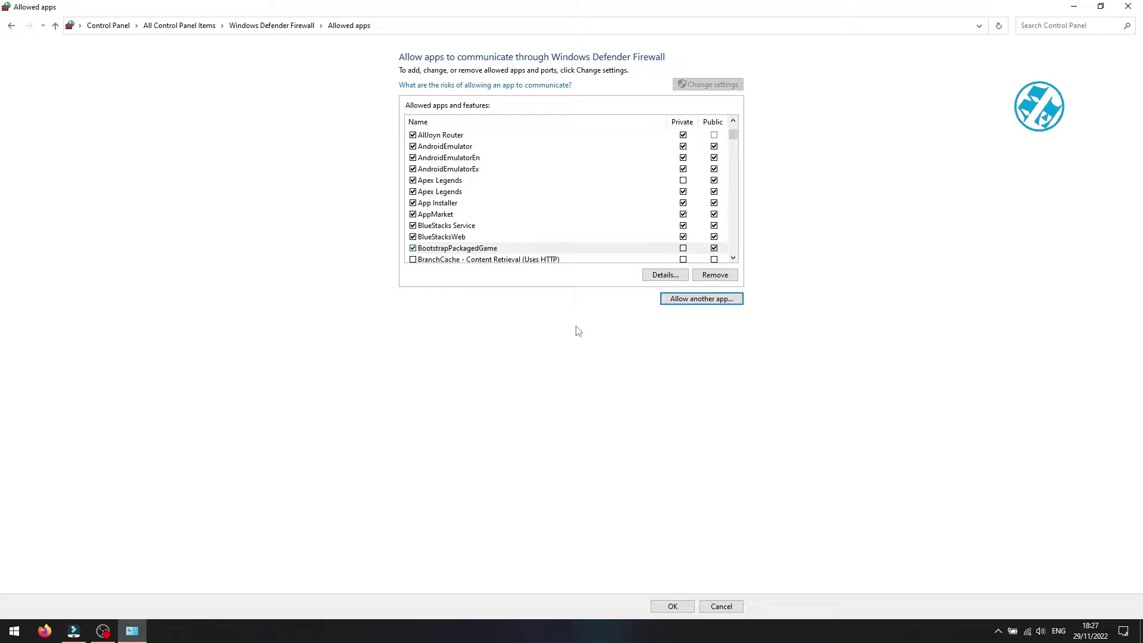
Add VALORANT-Win64-Shipping from ShooterGame\Binaries\Win64 to the allowed apps.
{"action": "left_click", "coordinate": [697, 303]}
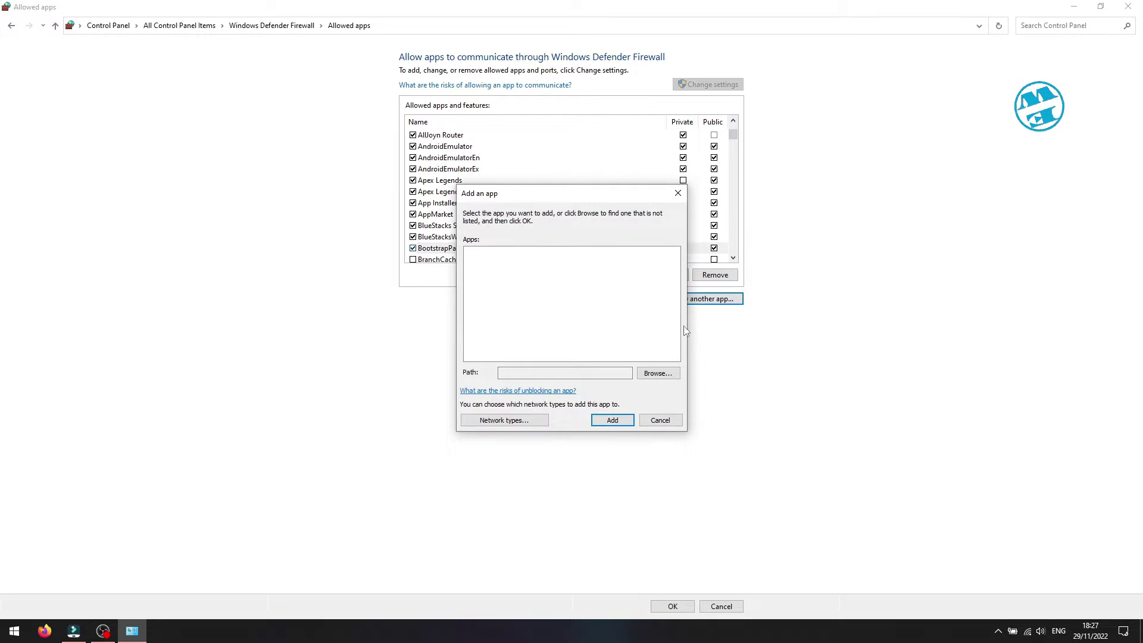
{"action": "left_click", "coordinate": [654, 374]}
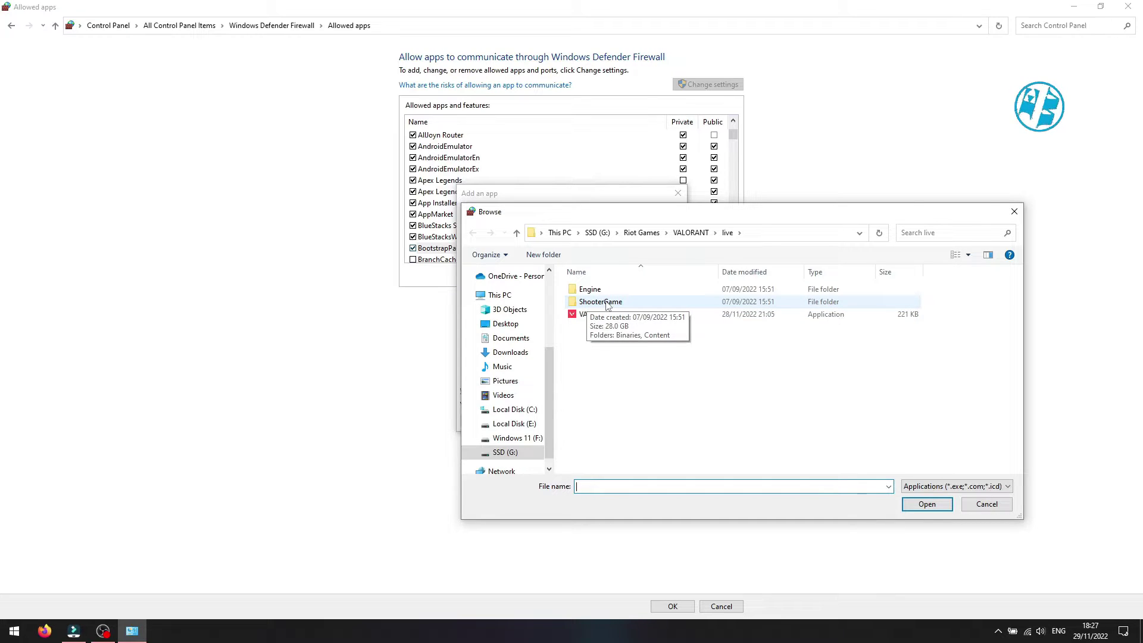
{"action": "double_click", "coordinate": [607, 304]}
{"action": "double_click", "coordinate": [599, 291]}
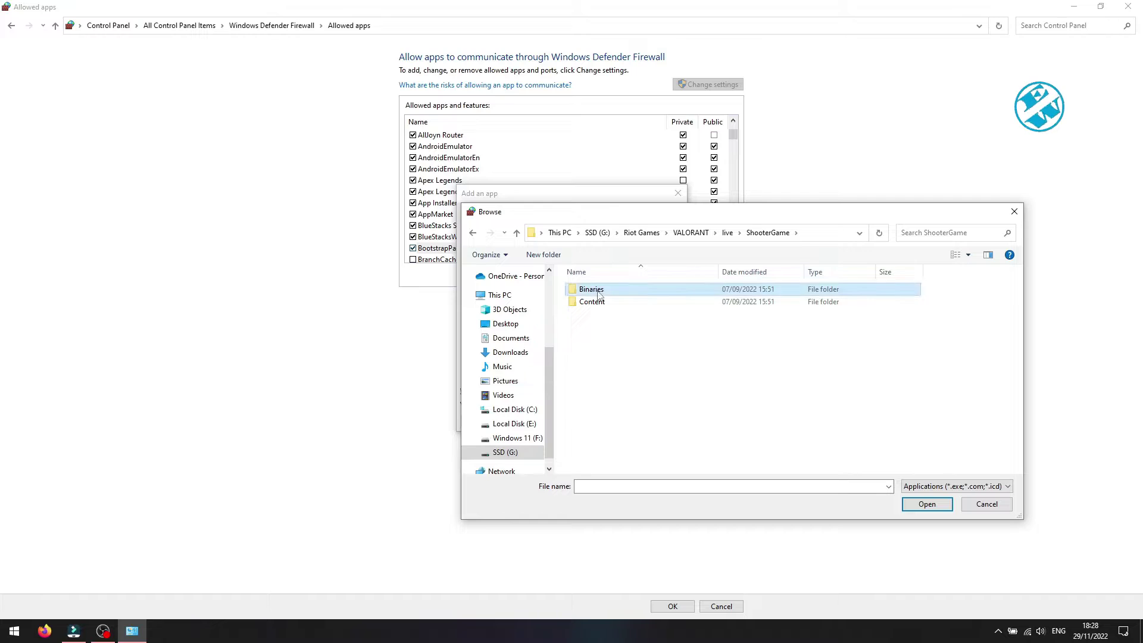
{"action": "double_click", "coordinate": [594, 292]}
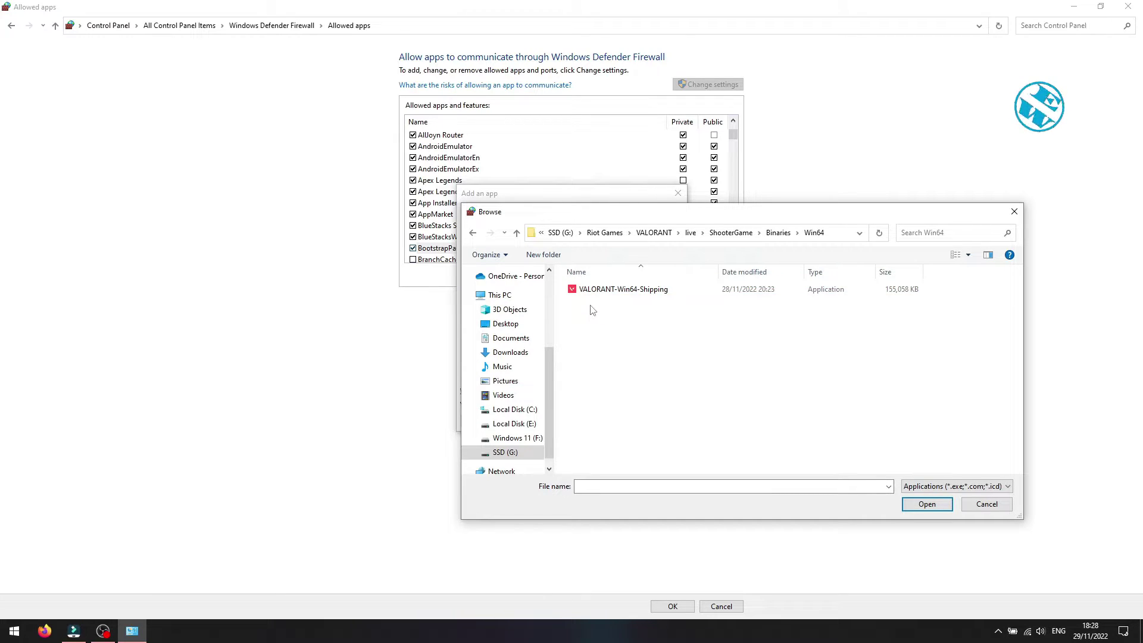
{"action": "left_click", "coordinate": [598, 291]}
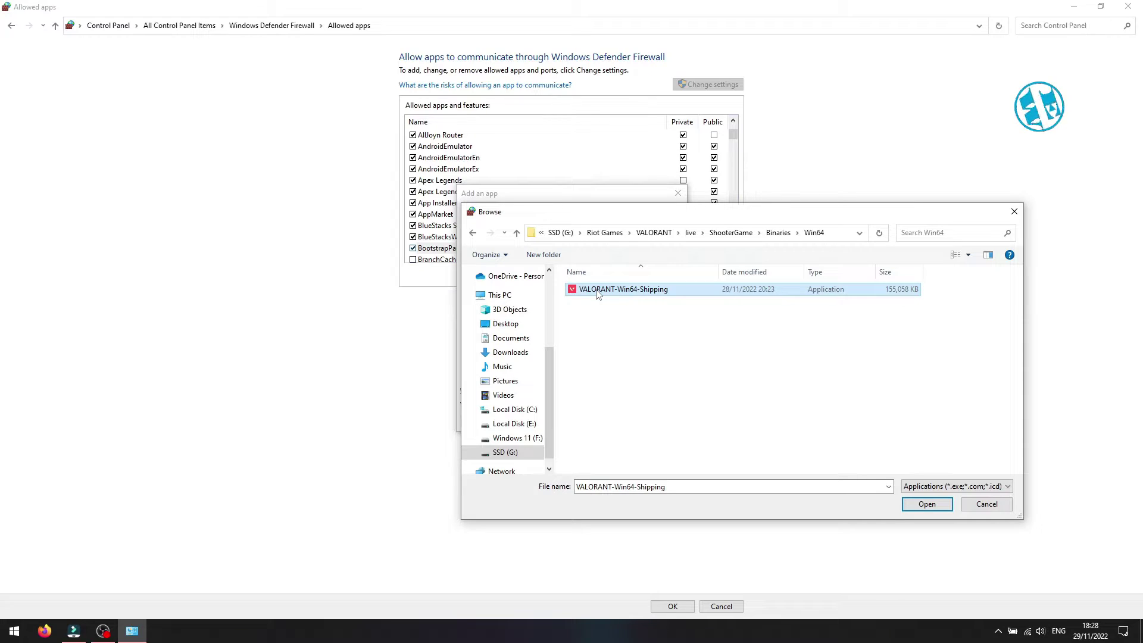
{"action": "left_click", "coordinate": [925, 504]}
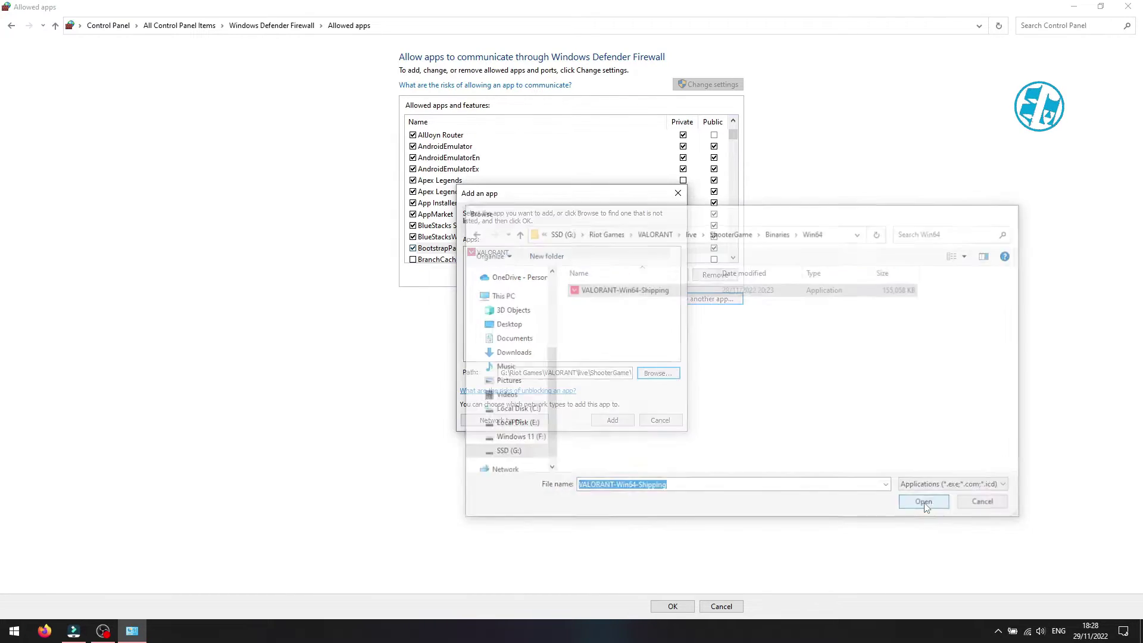
{"action": "left_click", "coordinate": [613, 421]}
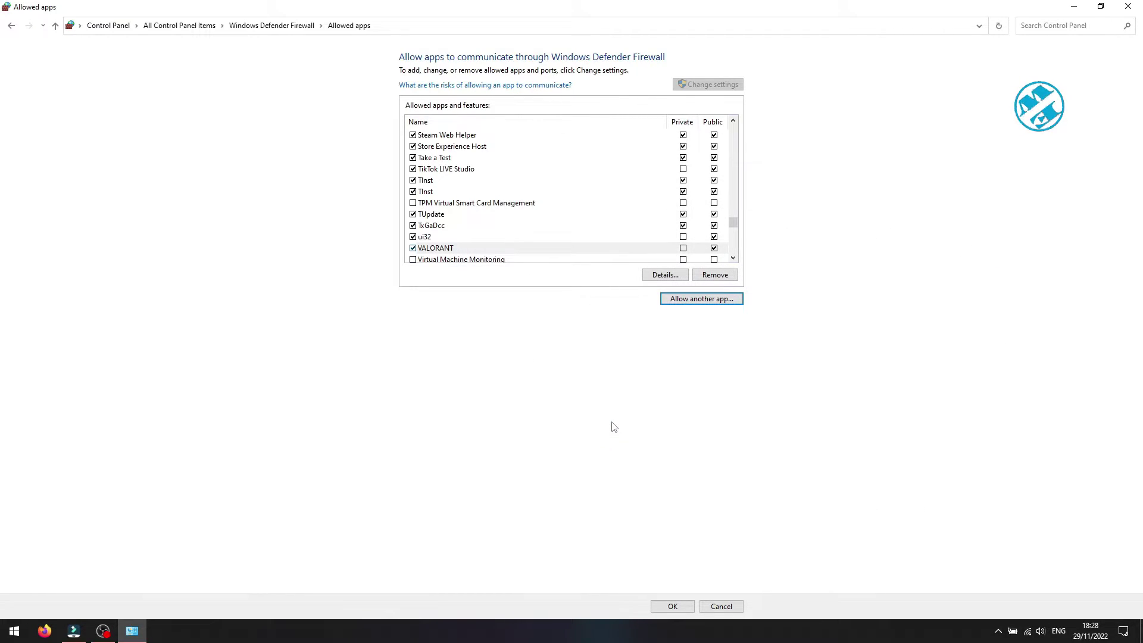
Add vgc from C:\Program Files\Riot Vanguard as Vanguard user-mode service.
{"action": "left_click", "coordinate": [699, 300]}
{"action": "left_click", "coordinate": [658, 373]}
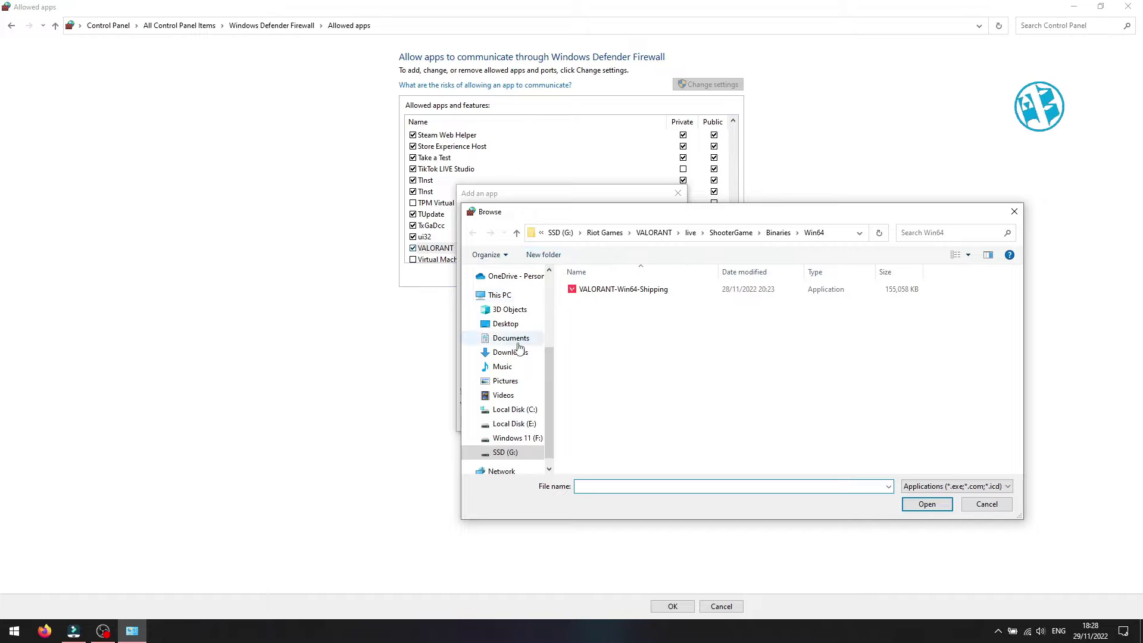
{"action": "left_click", "coordinate": [534, 410]}
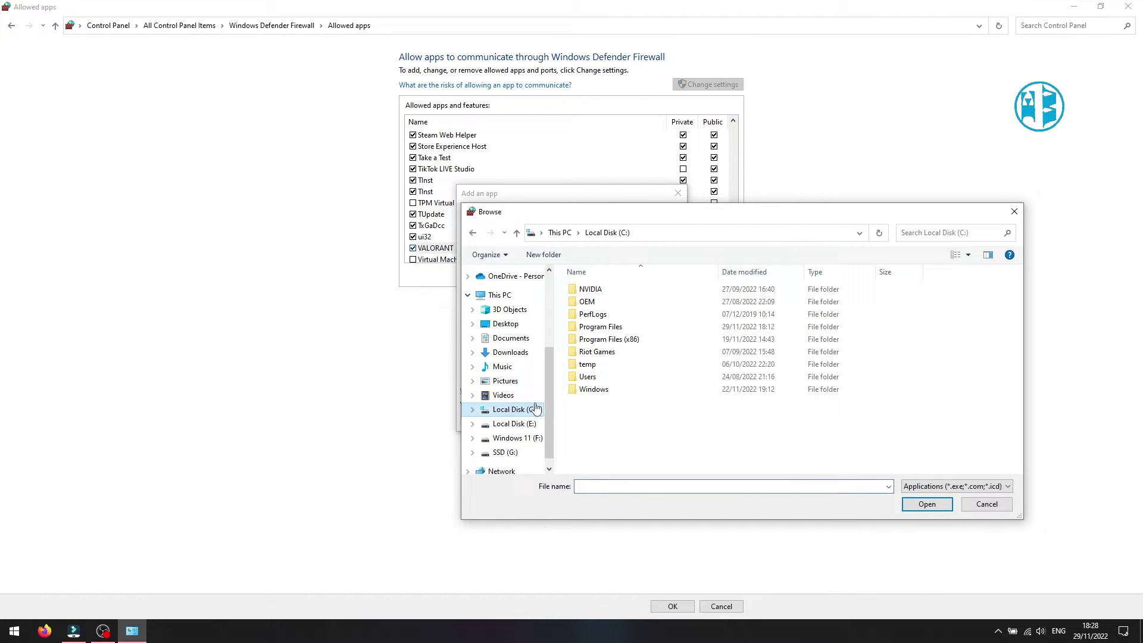
{"action": "double_click", "coordinate": [595, 328]}
{"action": "scroll", "coordinate": [596, 357], "scroll_direction": "down", "scroll_amount": 2}
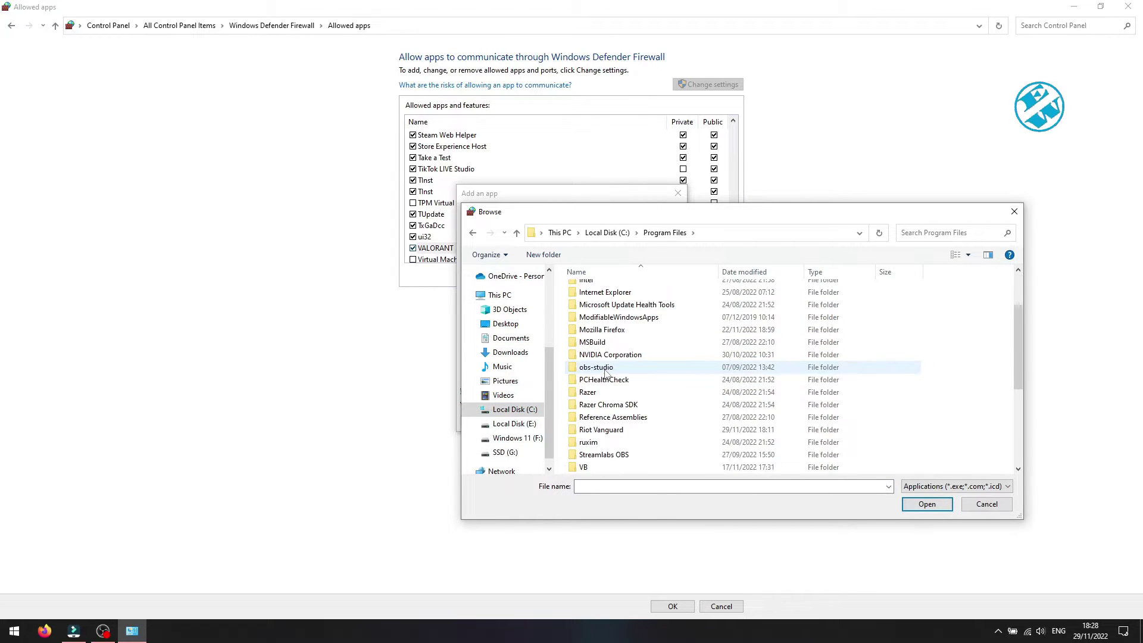
{"action": "left_click", "coordinate": [602, 430]}
{"action": "double_click", "coordinate": [601, 430]}
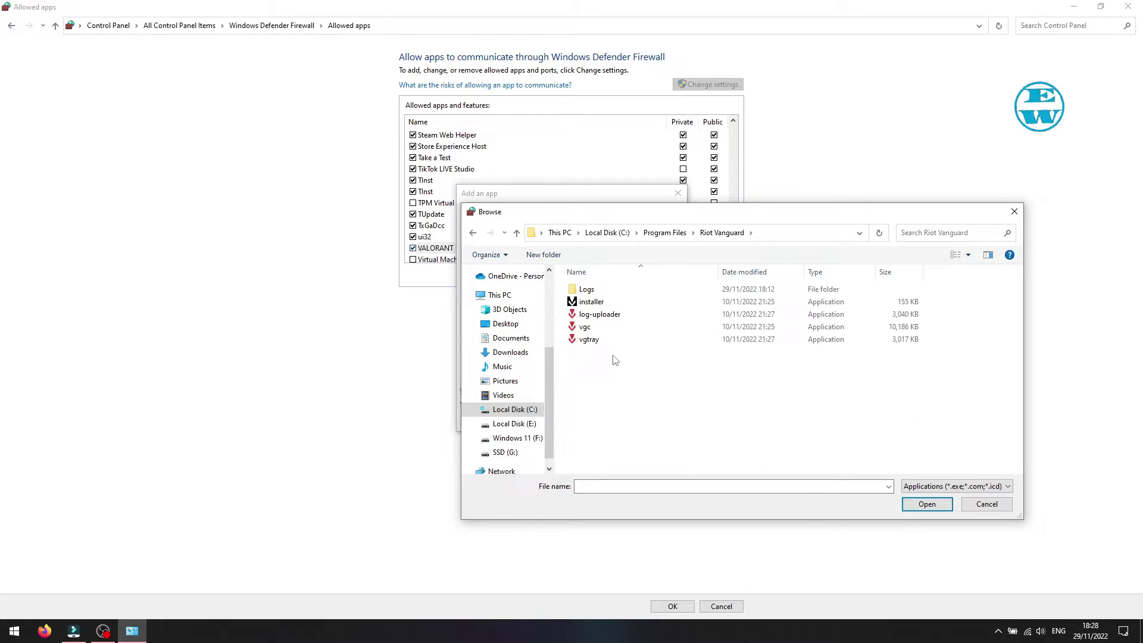
{"action": "left_click", "coordinate": [596, 332]}
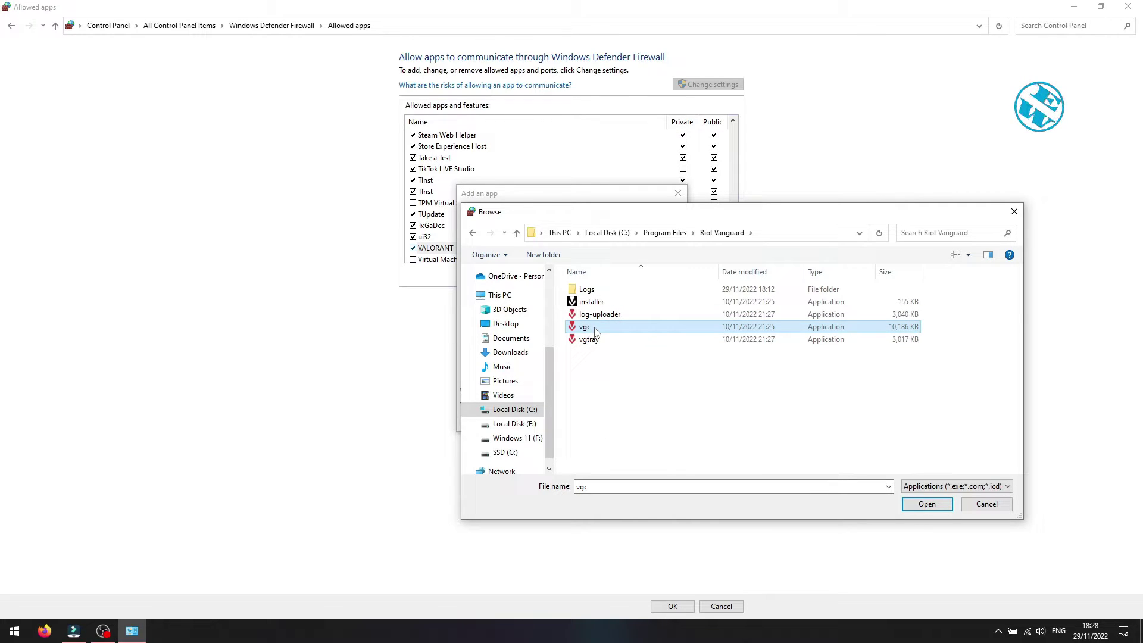
{"action": "left_click", "coordinate": [920, 504]}
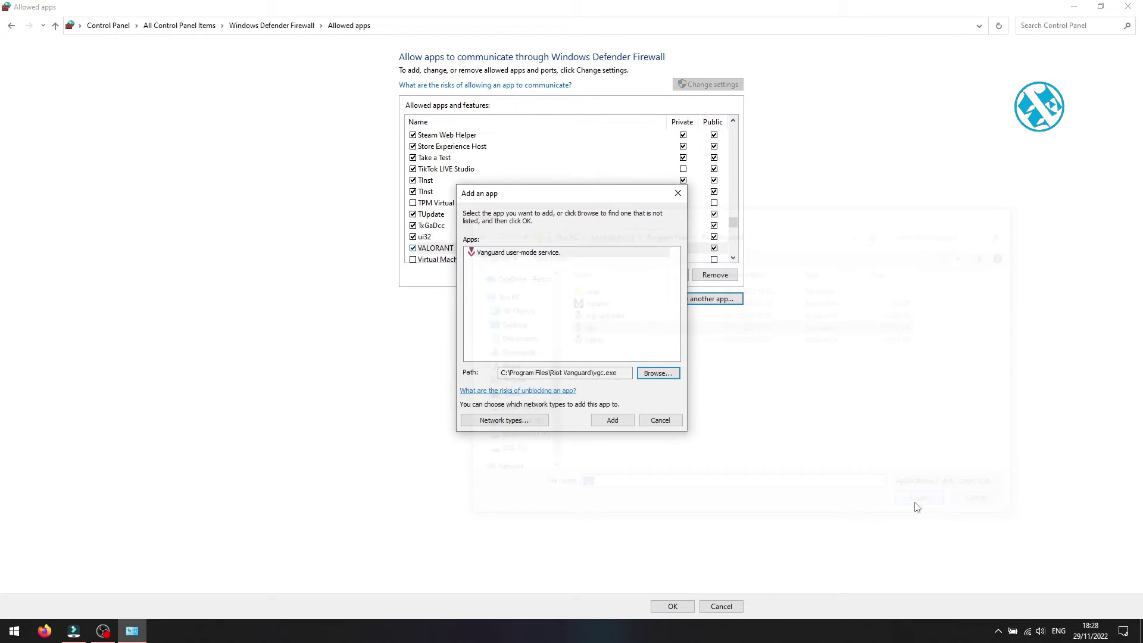
{"action": "left_click", "coordinate": [612, 421]}
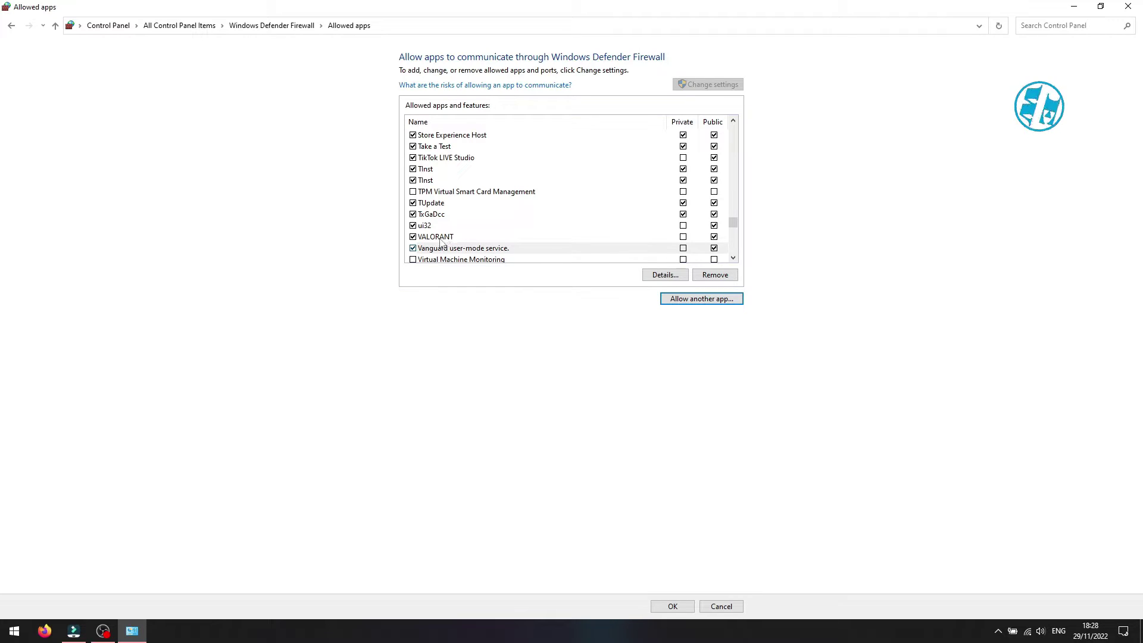
Tick Private for Vanguard user-mode service, VALORANT and Riot Client.
{"action": "left_click", "coordinate": [683, 248]}
{"action": "left_click", "coordinate": [683, 237]}
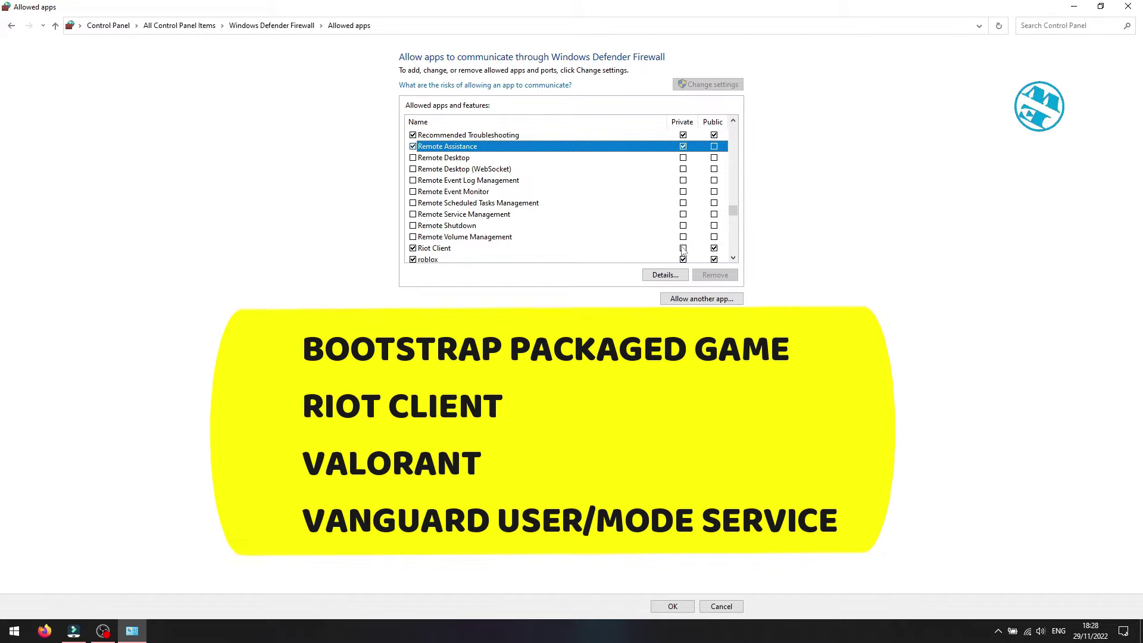
{"action": "left_click", "coordinate": [683, 248]}
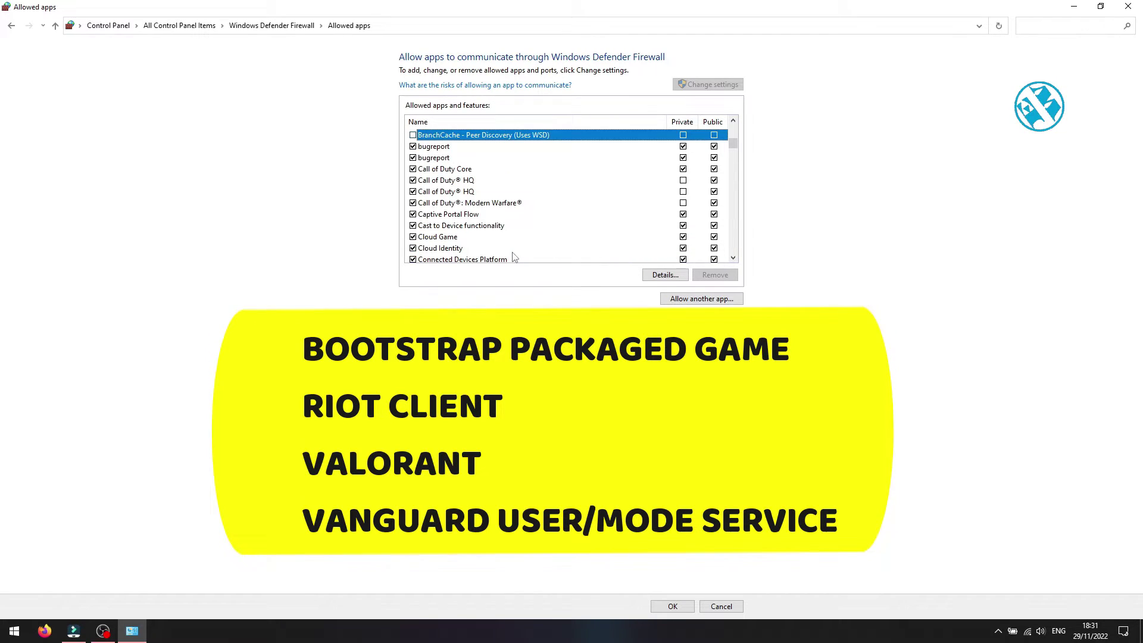
{"action": "scroll", "coordinate": [476, 193], "scroll_direction": "up", "scroll_amount": 1}
{"action": "scroll", "coordinate": [476, 193], "scroll_direction": "up", "scroll_amount": 1}
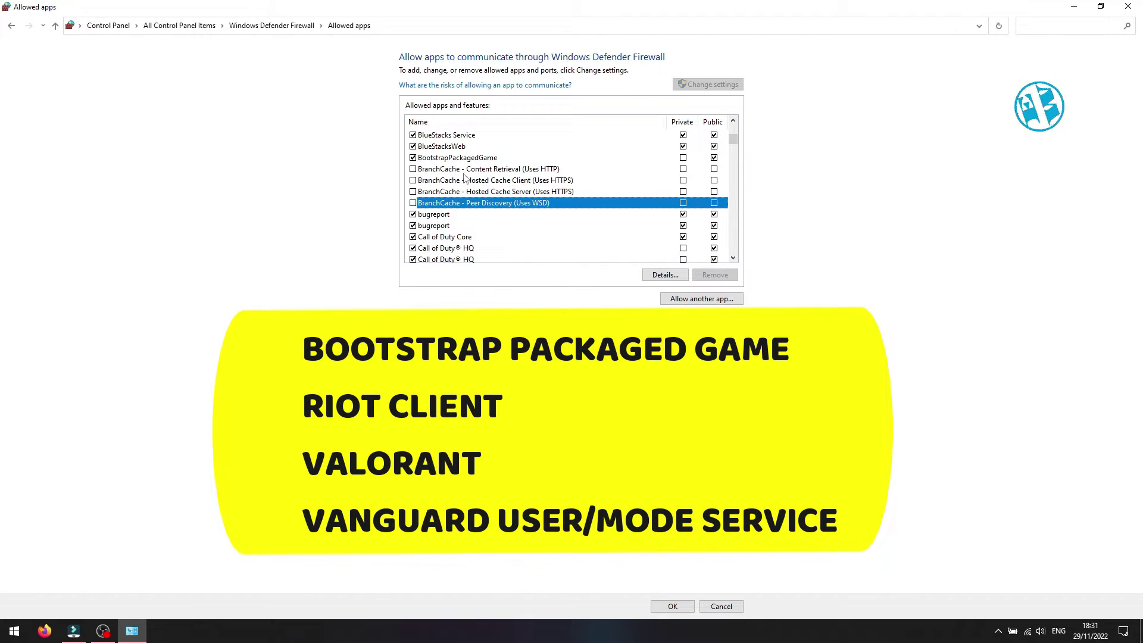
Tick Private for BootstrapPackagedGame in the allowed apps list.
{"action": "left_click", "coordinate": [683, 158]}
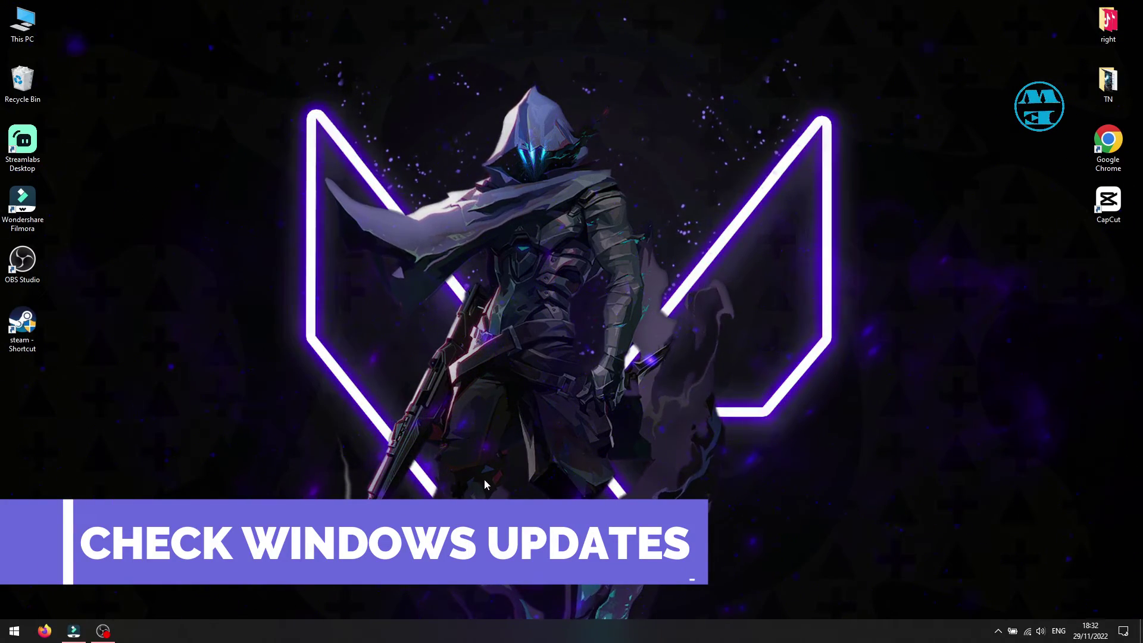
Open Windows Settings from Start and run Check for updates.
{"action": "left_click", "coordinate": [14, 631]}
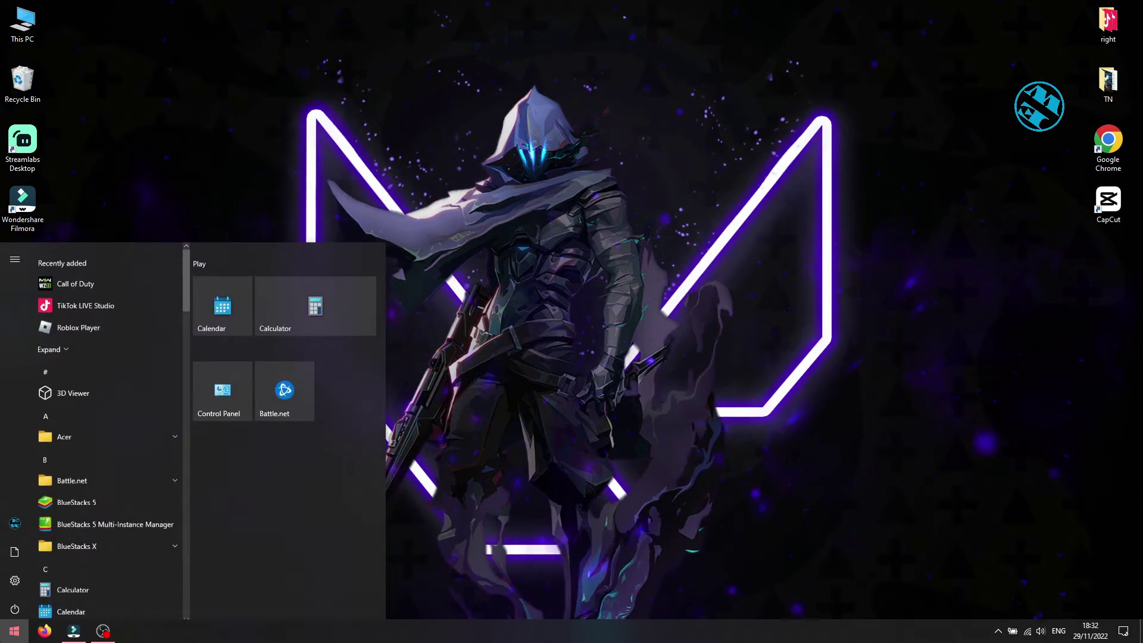
{"action": "left_click", "coordinate": [9, 580]}
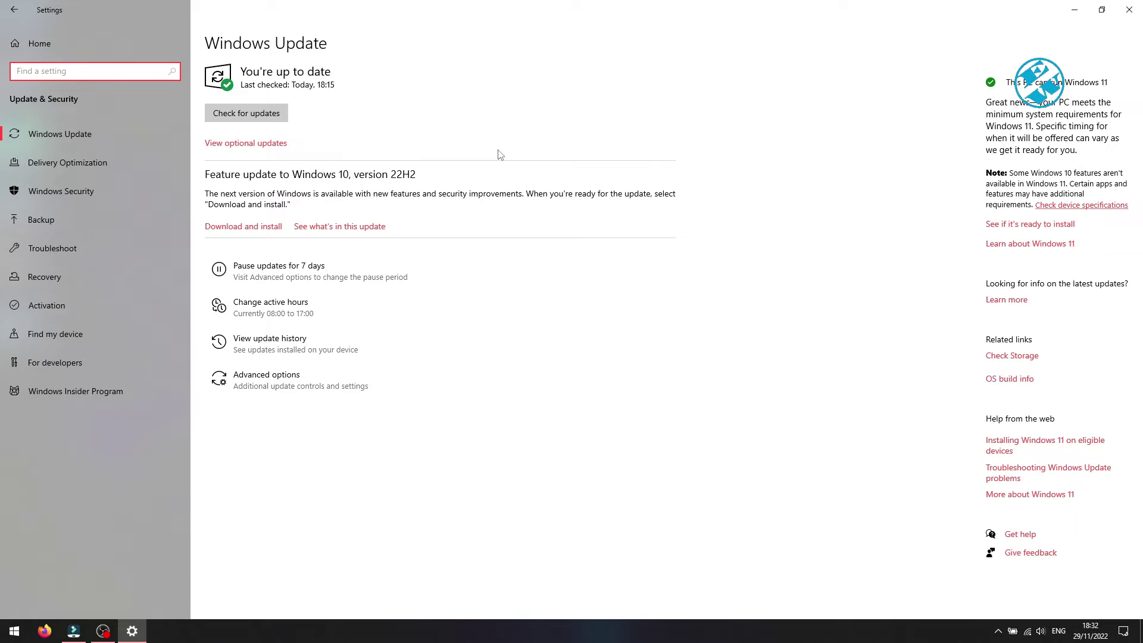
{"action": "left_click", "coordinate": [249, 114]}
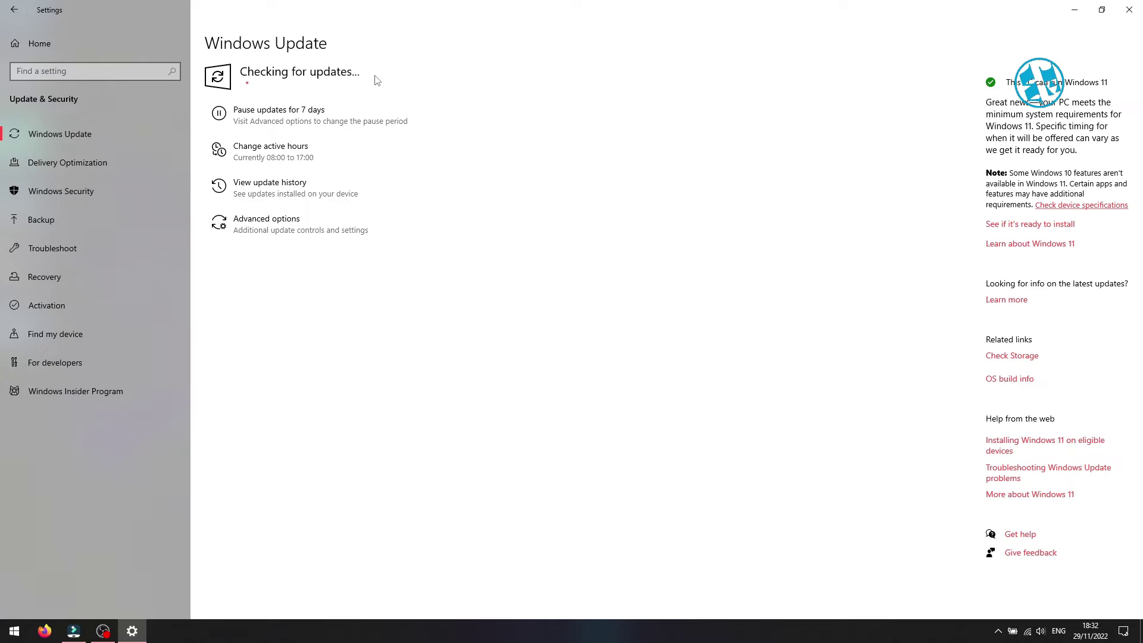
{"action": "left_click", "coordinate": [1130, 10]}
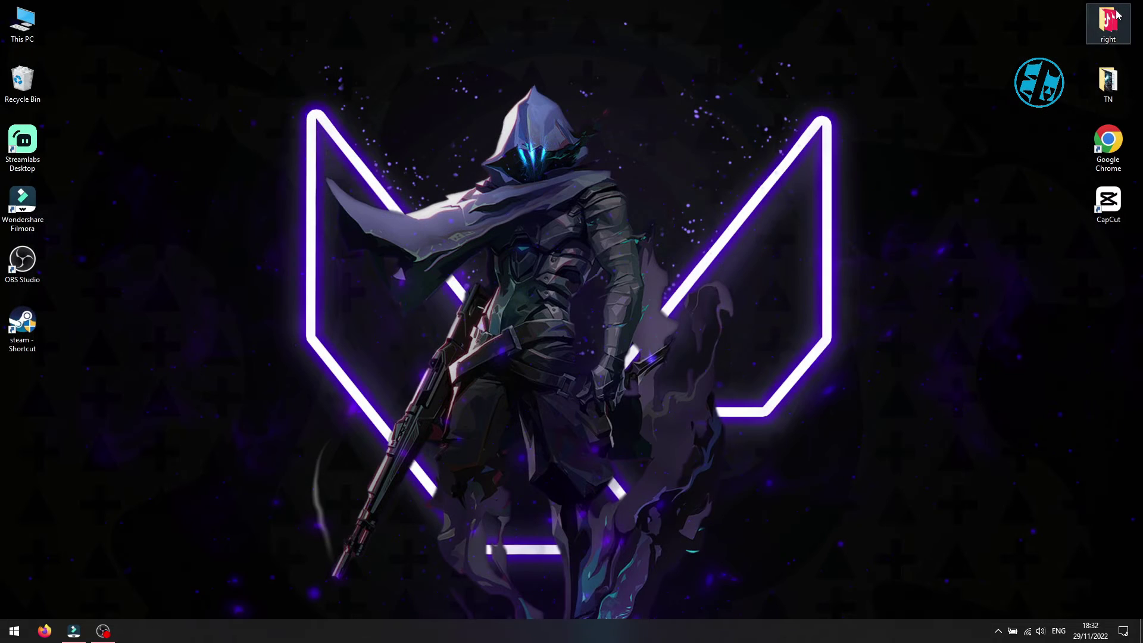
{"action": "left_click", "coordinate": [616, 275]}
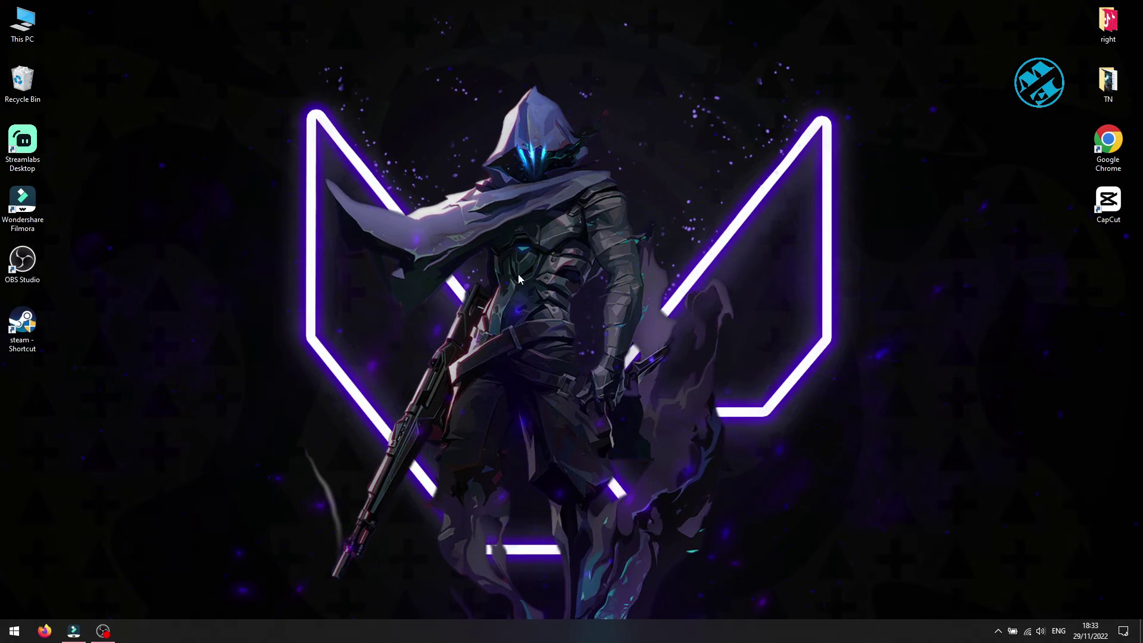
{"action": "left_click_drag", "start_coordinate": [232, 113], "coordinate": [712, 471]}
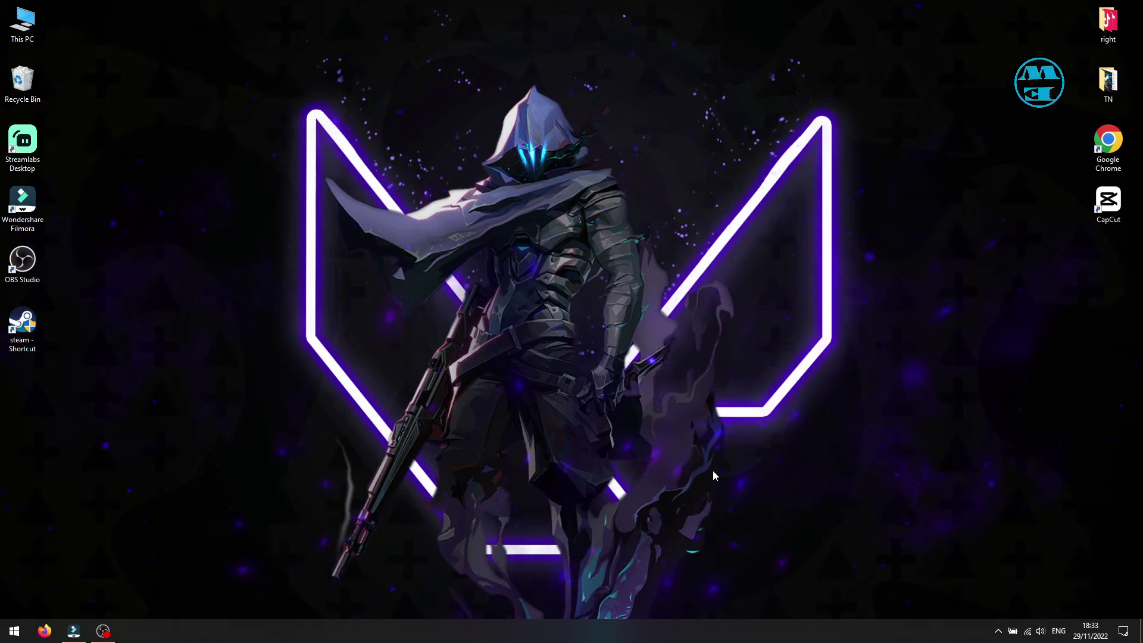